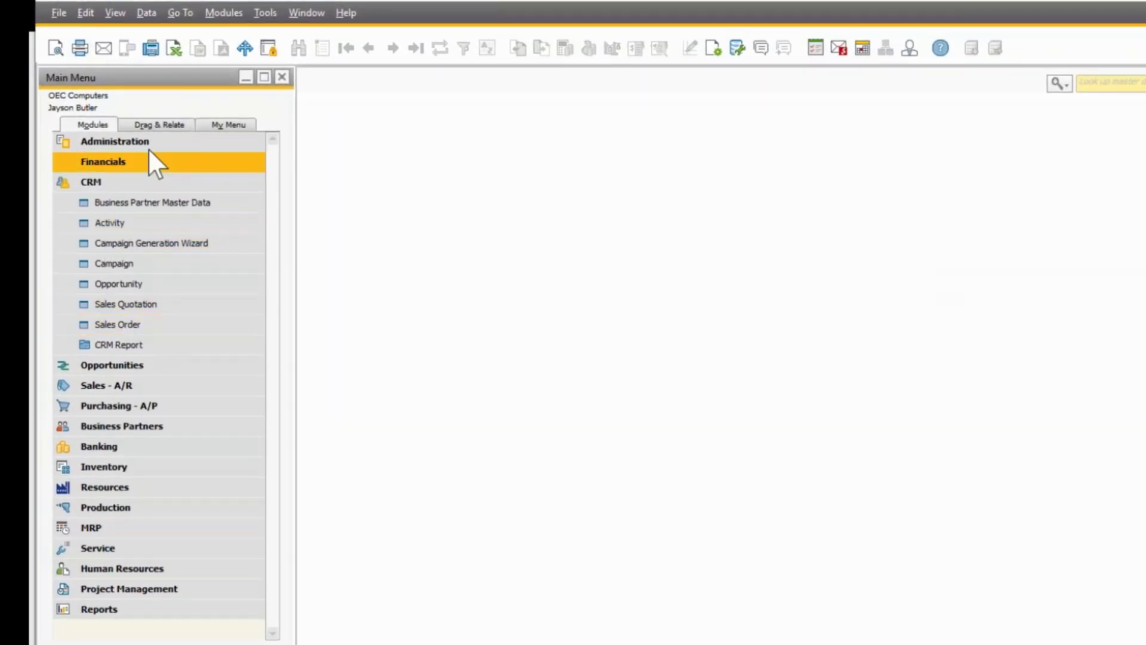
- Find and open sales order number 1180 from Sales - A/R > Sales Order
left_click(140, 390)
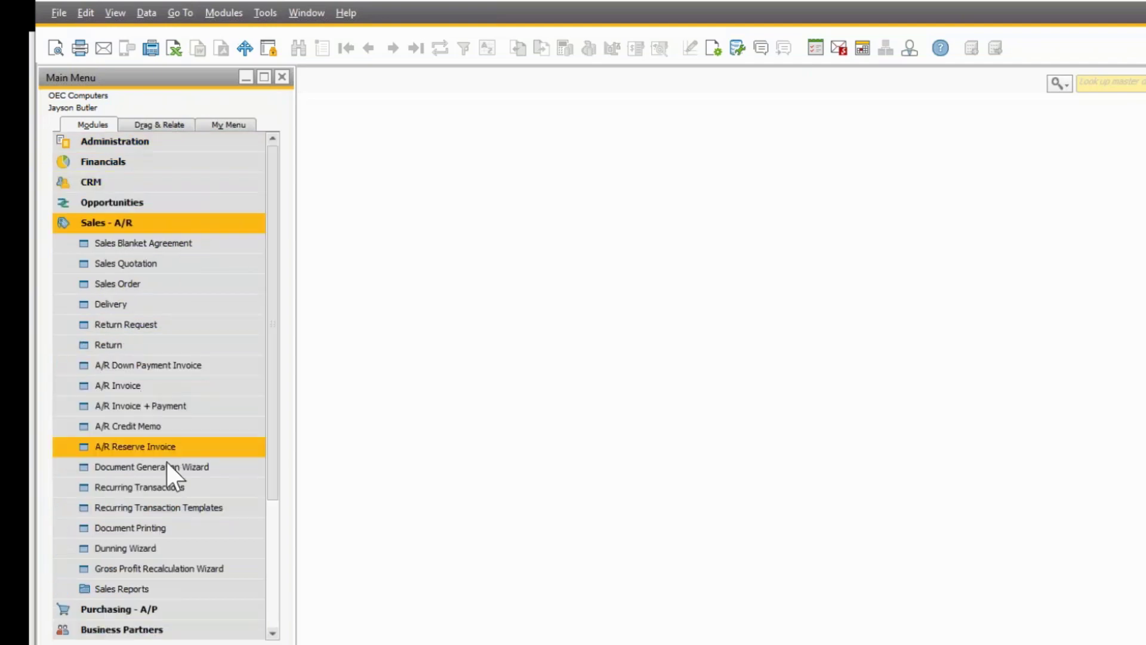
left_click(159, 283)
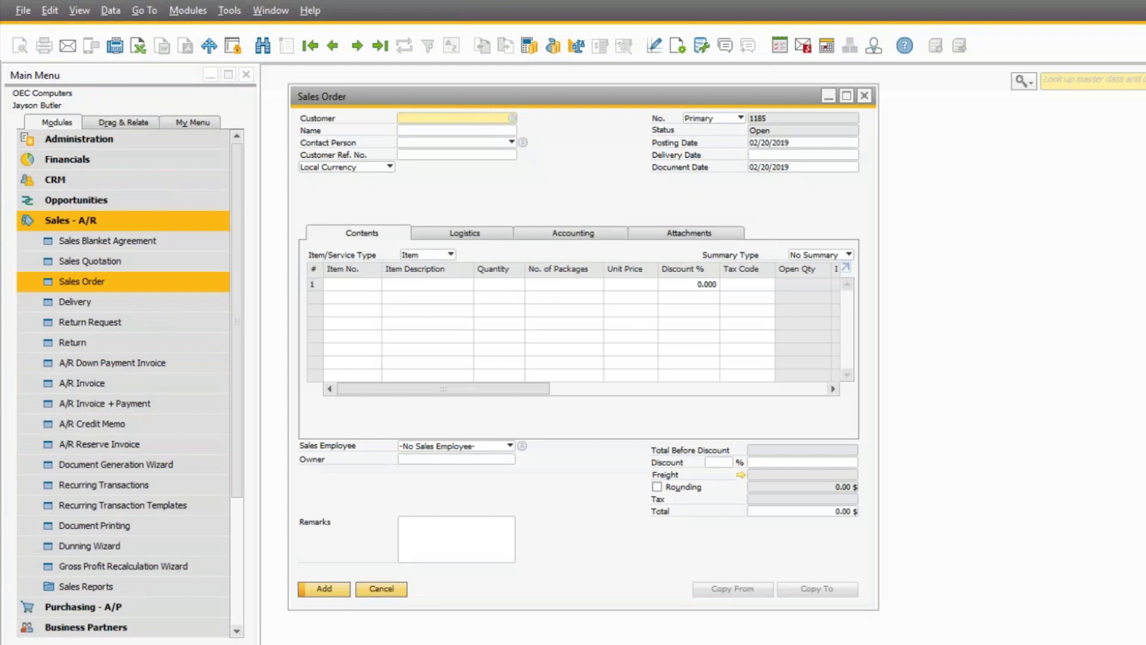
left_click(262, 46)
type("1180")
key("Return")
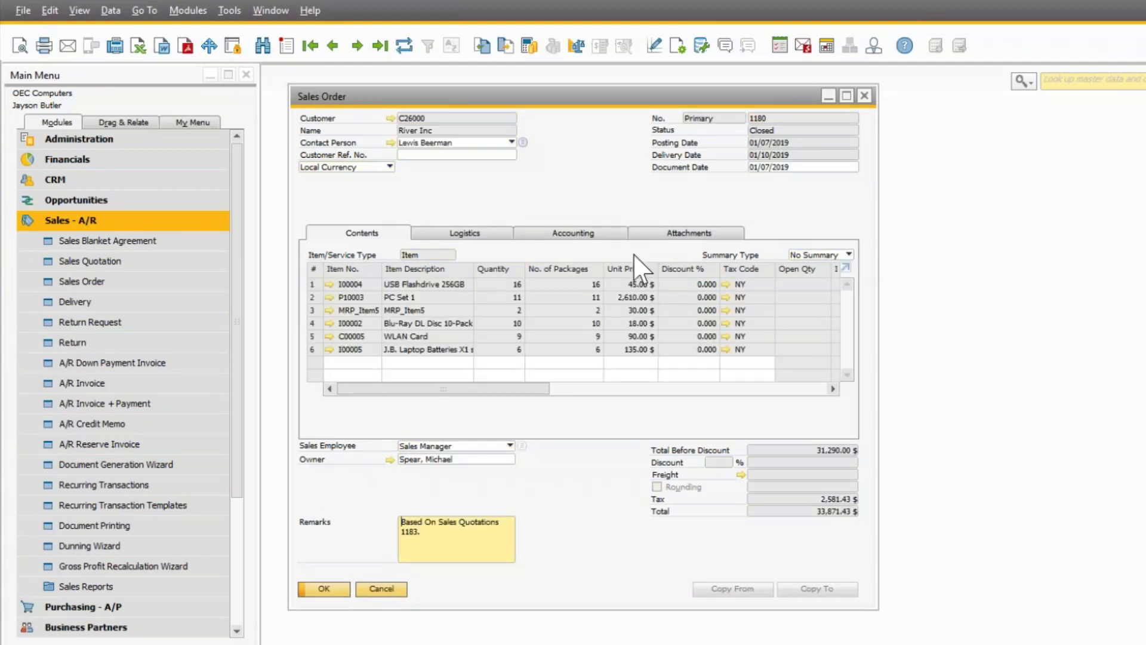
- Show the Relationship Map for sales order 1180 from the order's context menu
right_click(587, 187)
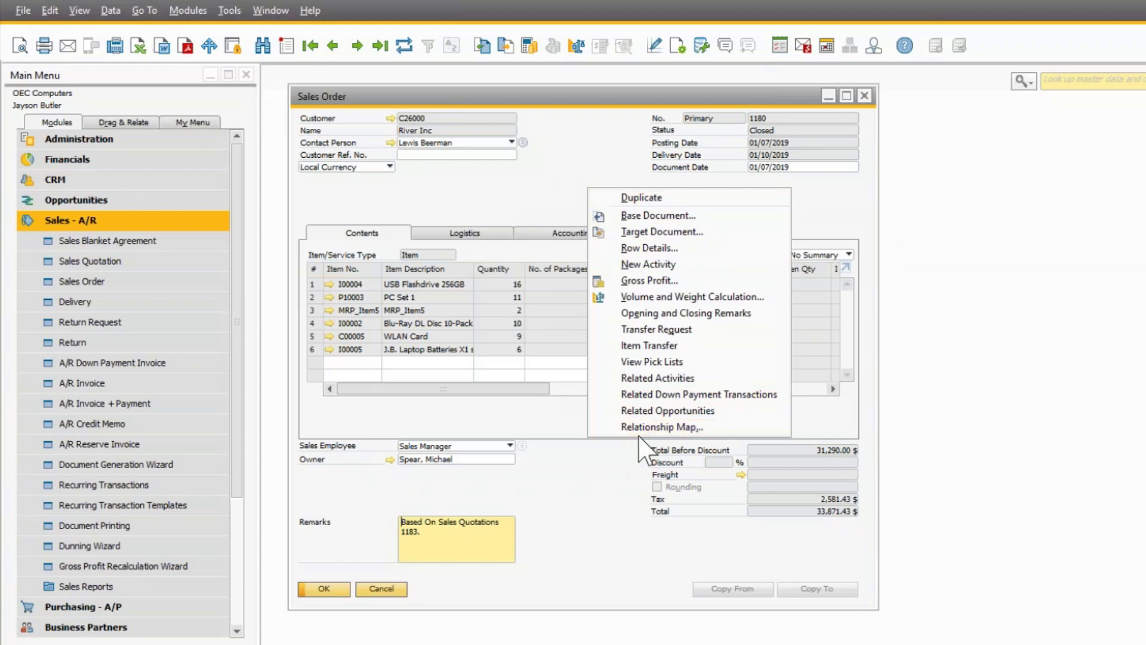
left_click(678, 428)
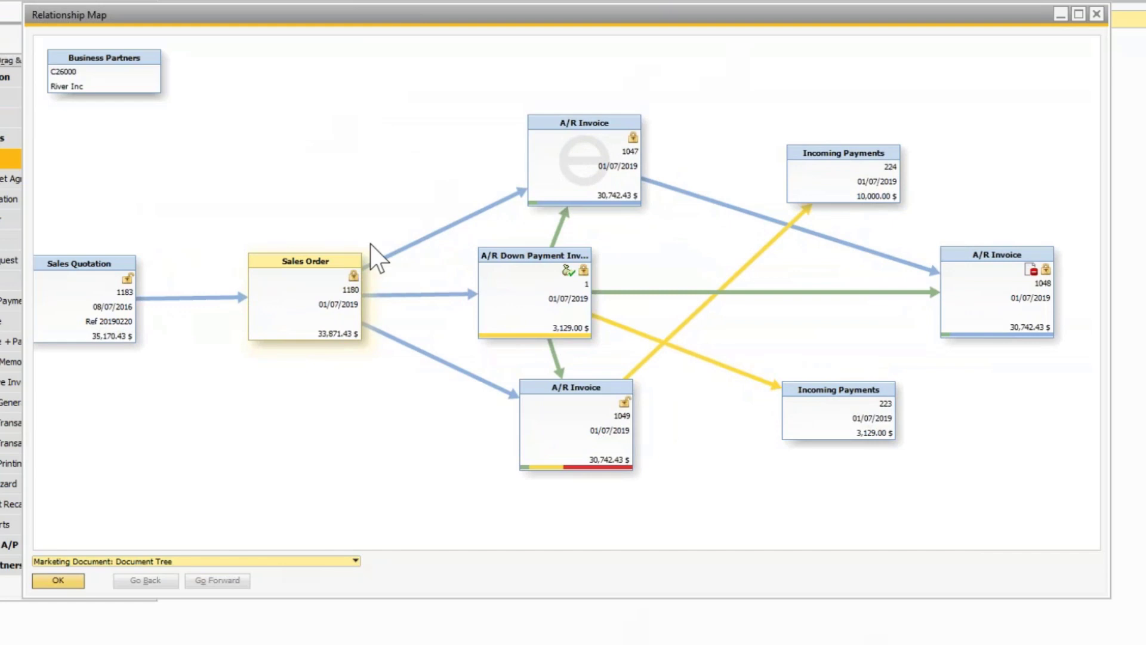
- Switch the map view to Related Items, then to Related Blanket Agreements
left_click(260, 563)
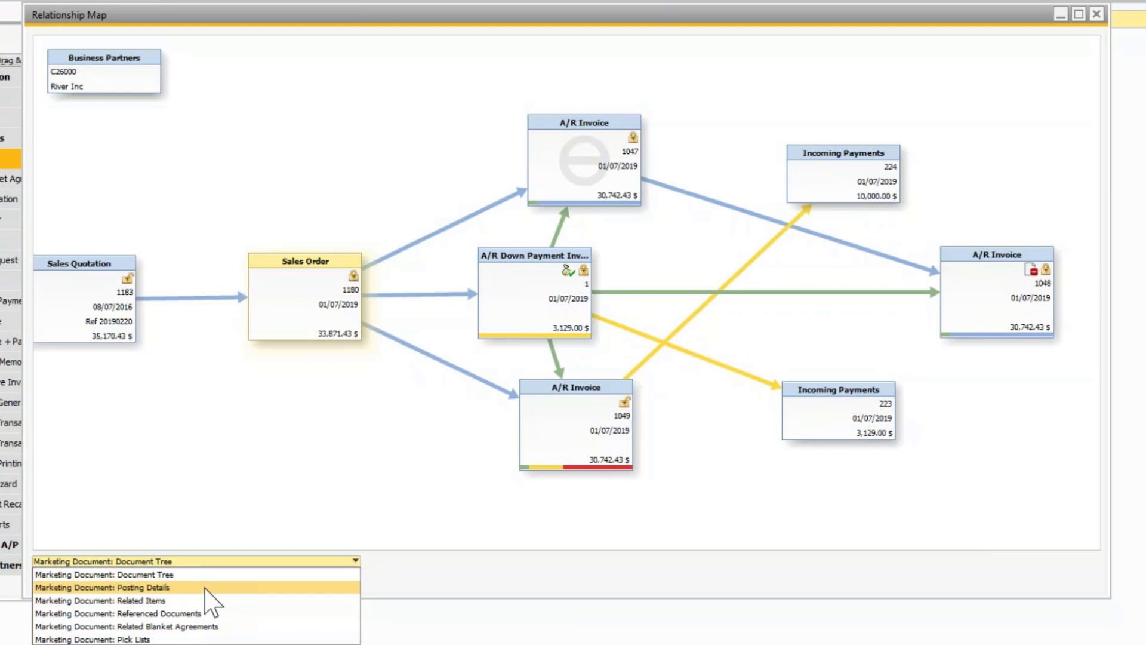
left_click(185, 600)
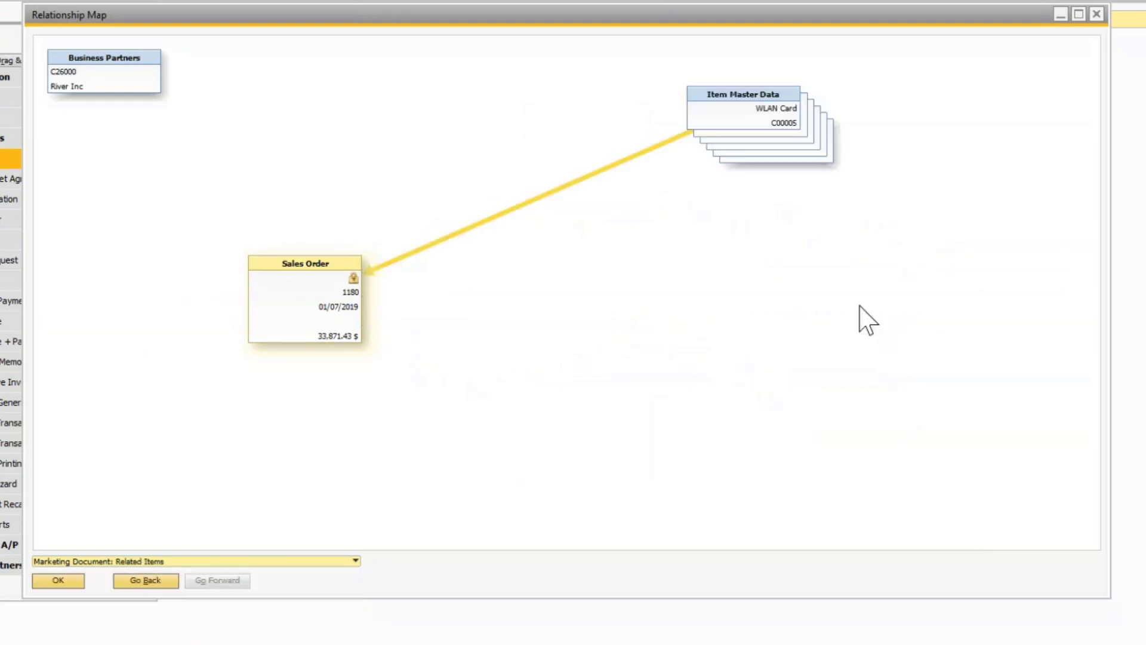
left_click(118, 562)
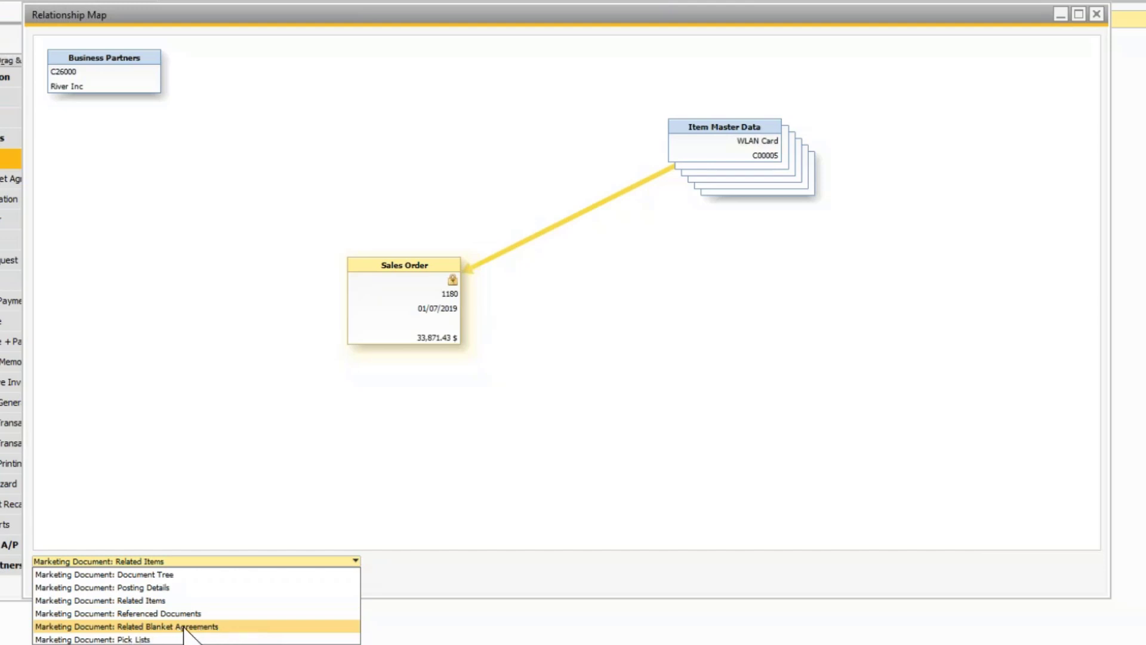
left_click(215, 626)
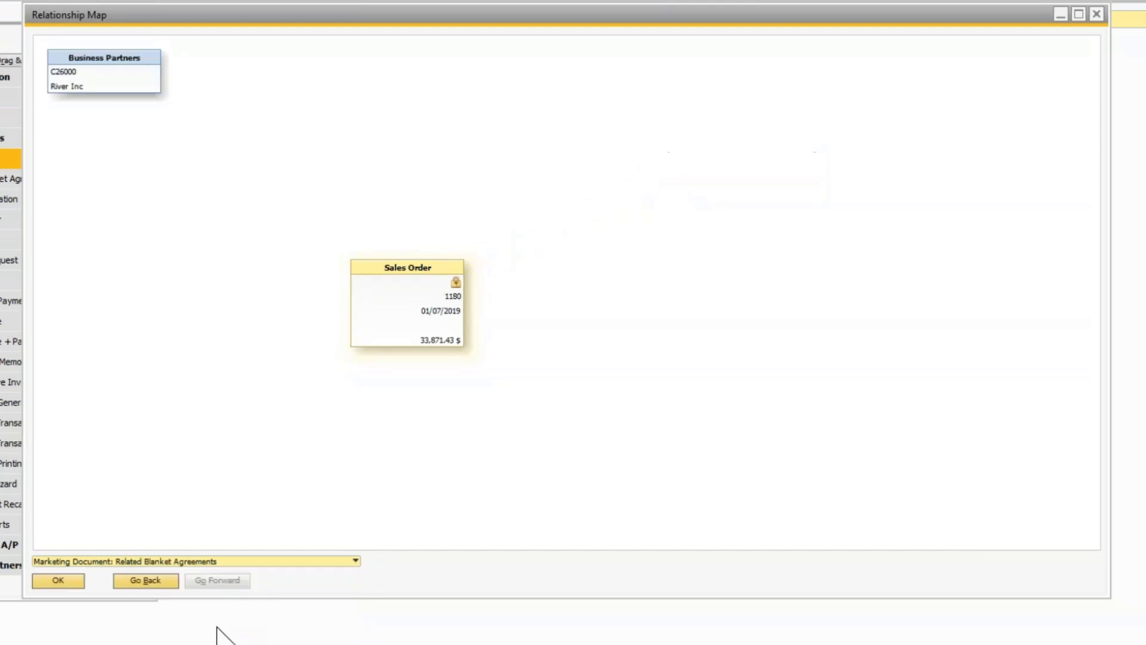
- Set the map to the Pick Lists view, where order 1180 has no linked documents
left_click(199, 564)
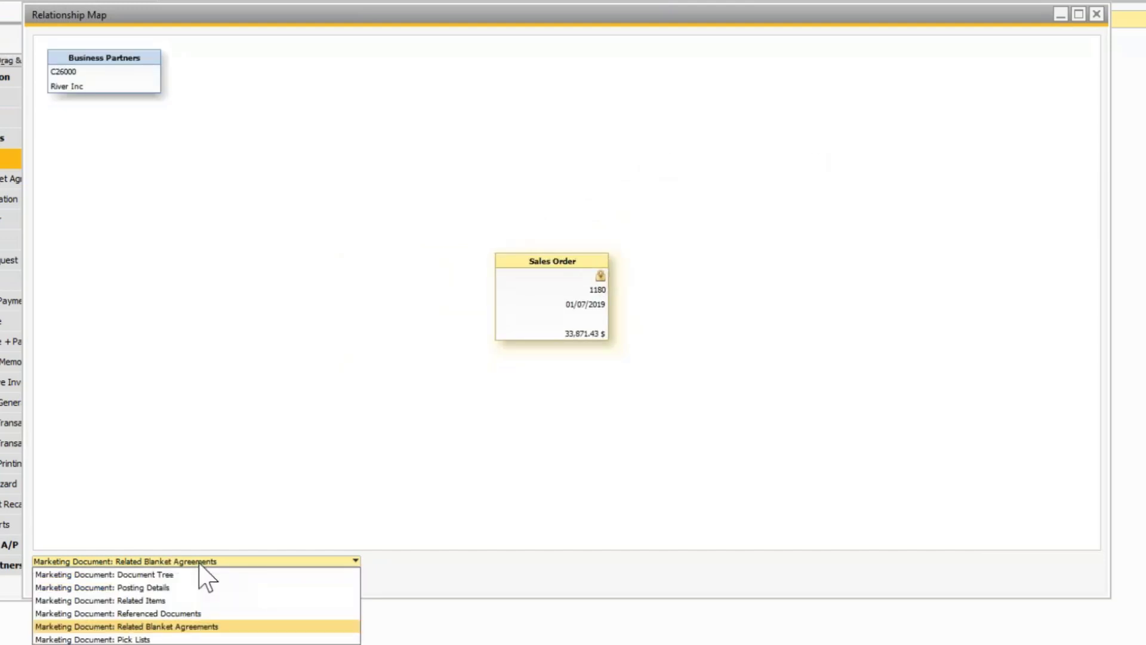
left_click(154, 638)
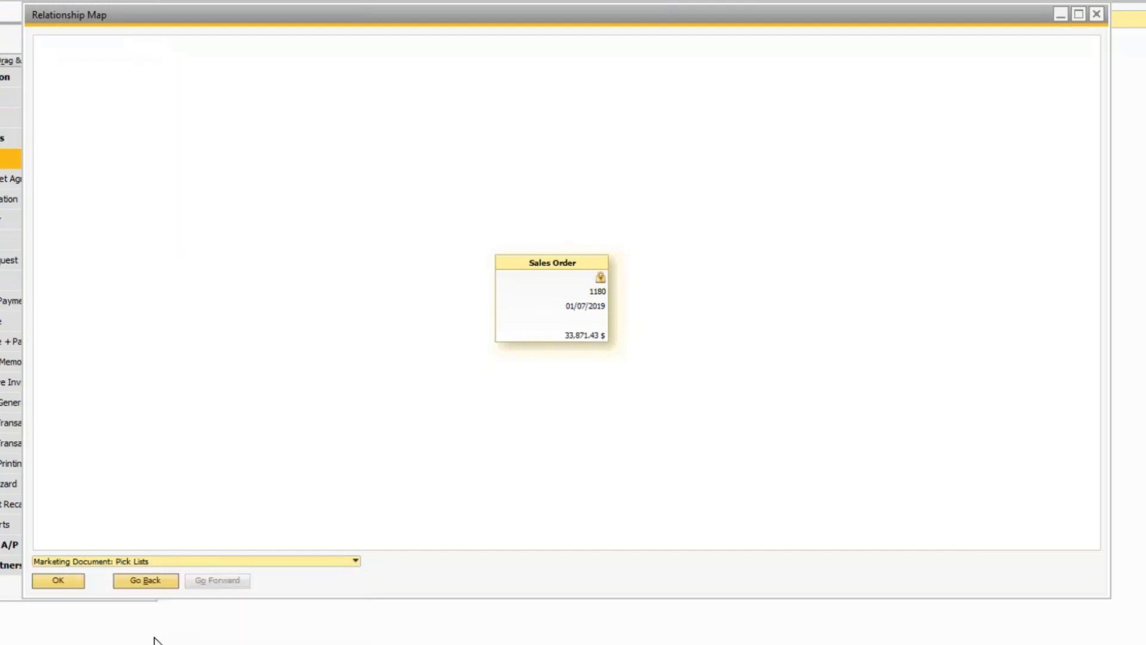
left_click(172, 562)
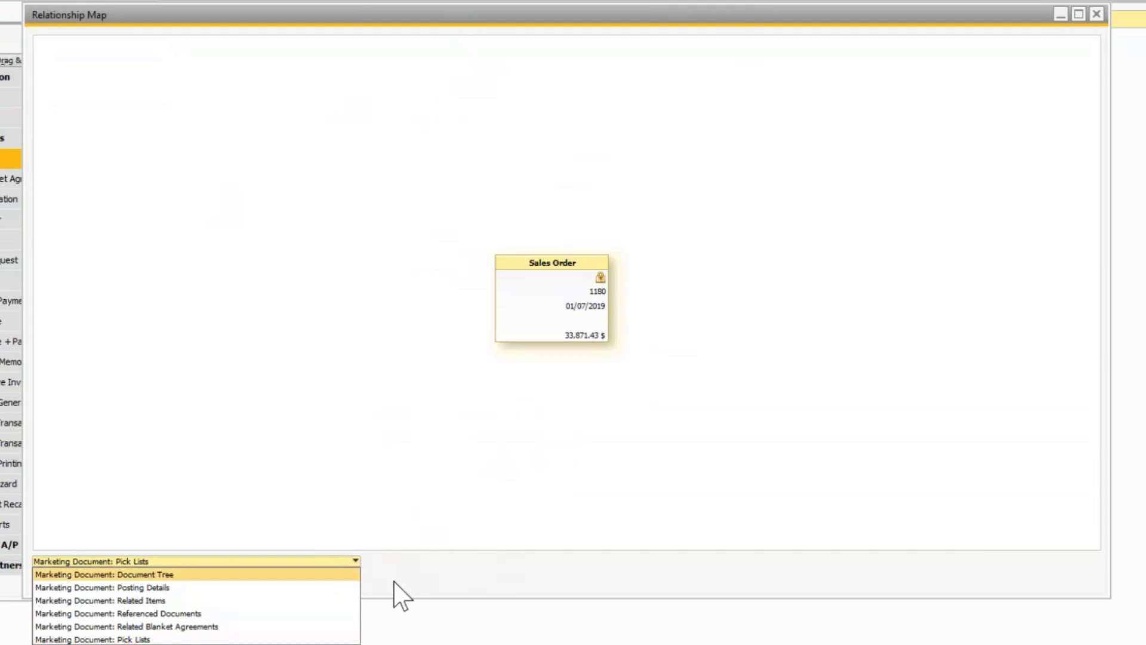
left_click(461, 594)
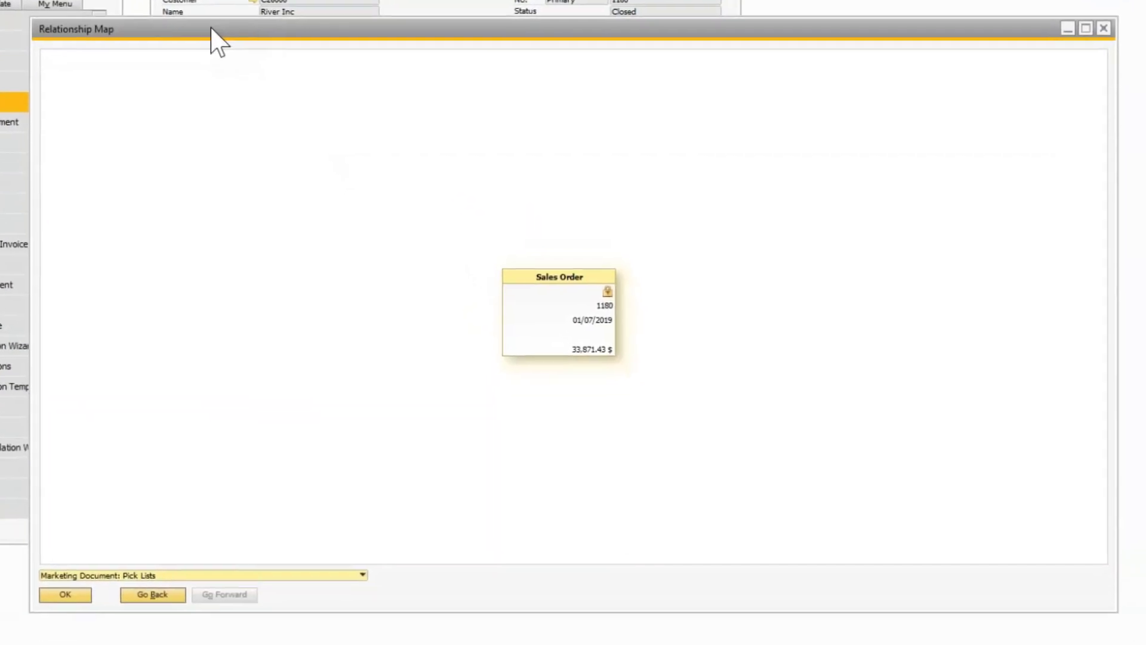
- Set the map view back to Marketing Document: Document Tree
left_click(320, 575)
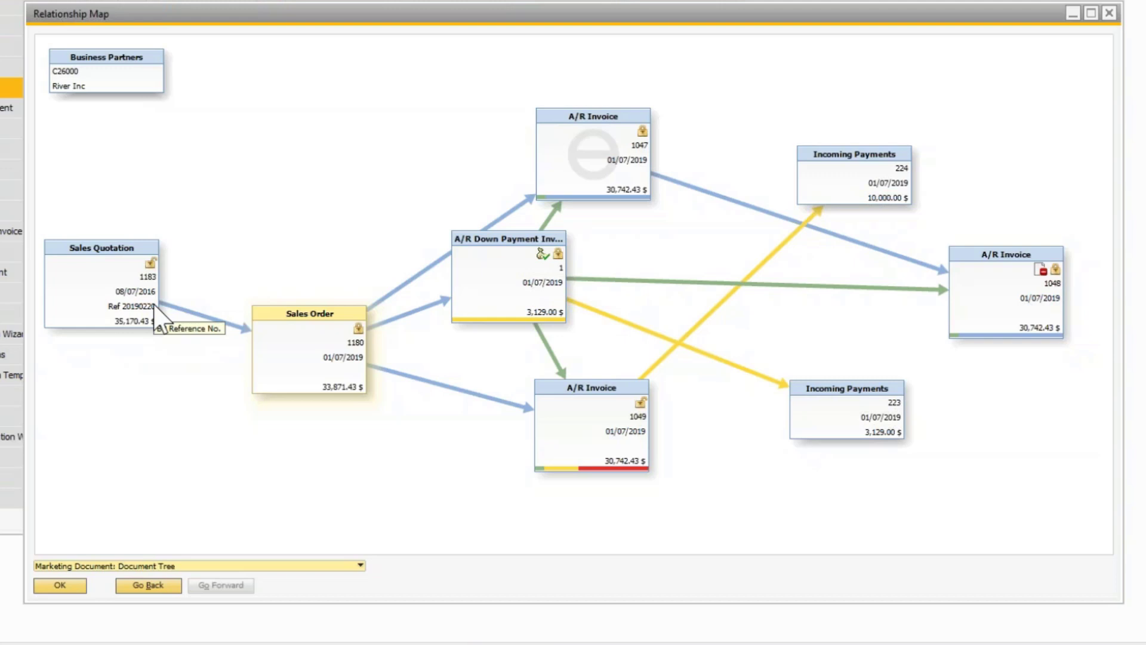
left_click(586, 150)
double_click(585, 151)
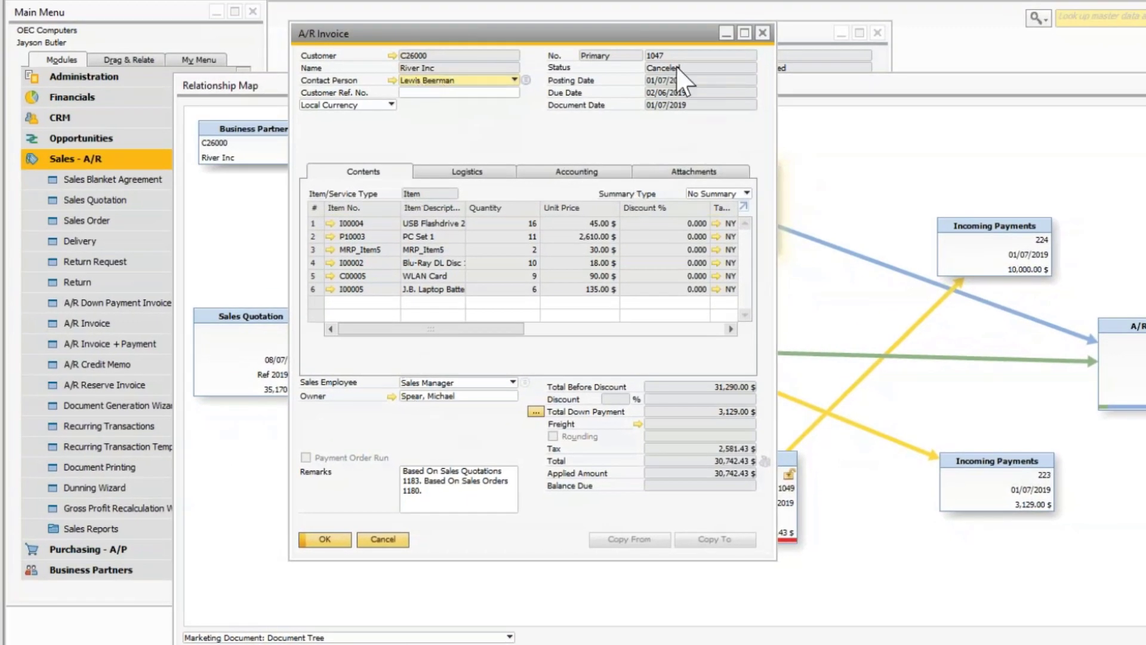
left_click(763, 33)
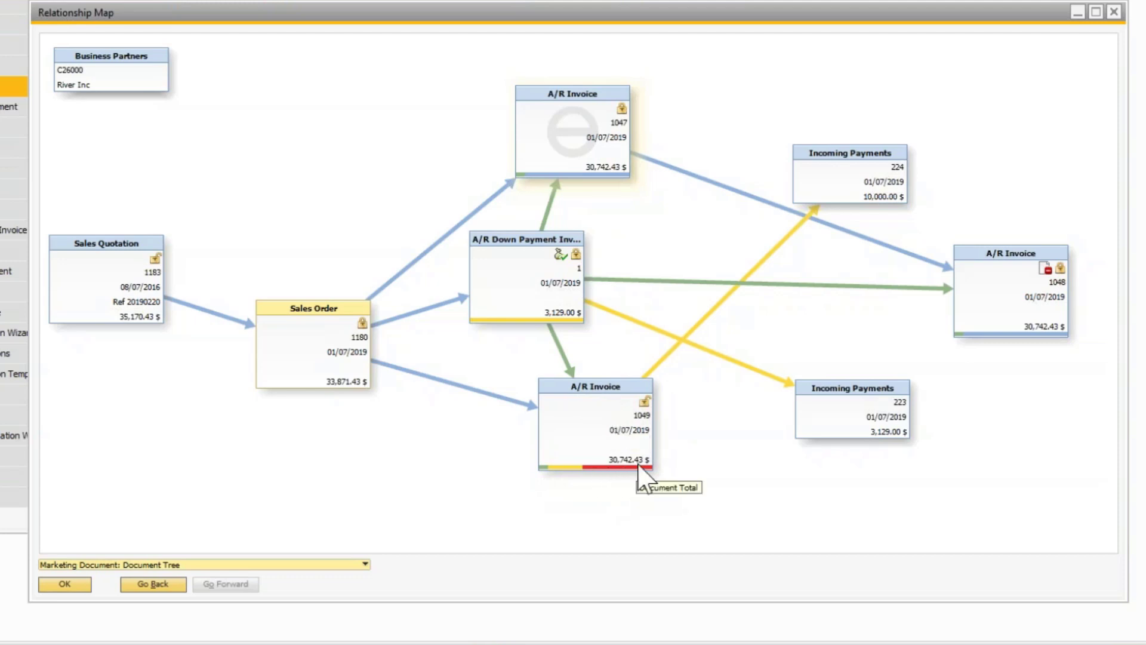
left_click(594, 436)
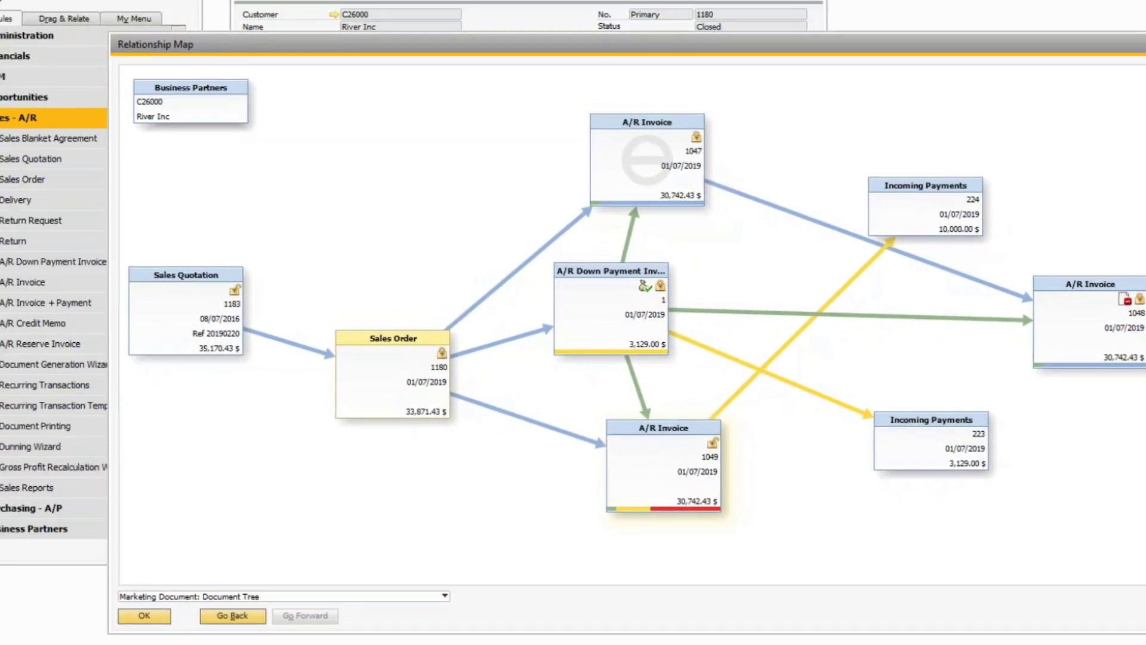
double_click(581, 427)
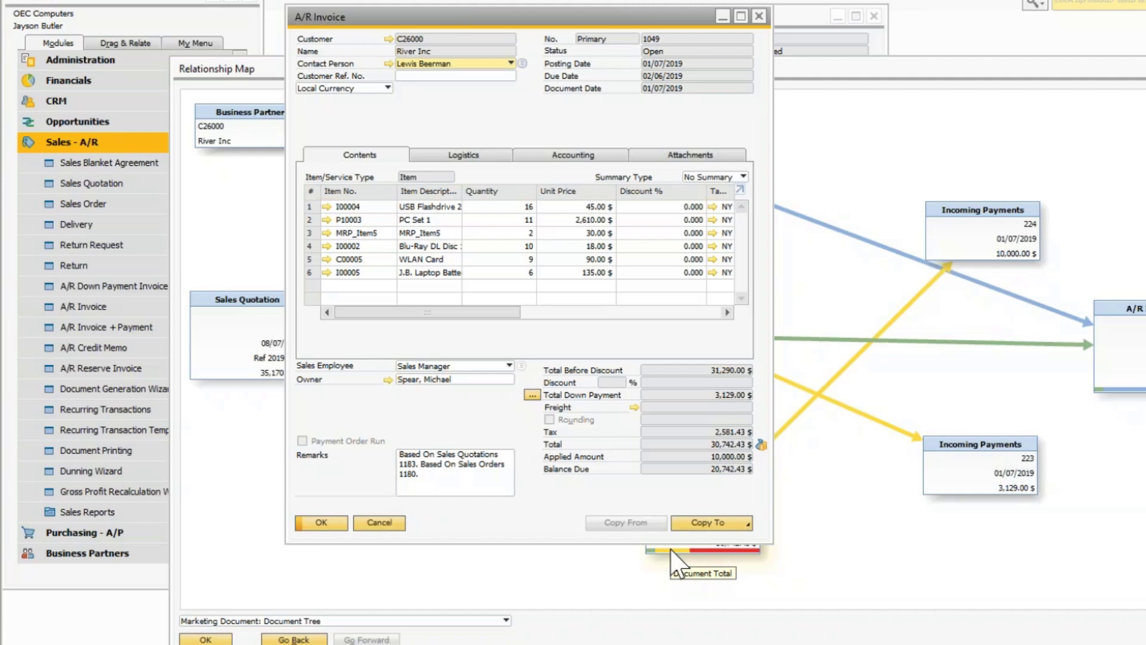
left_click(380, 523)
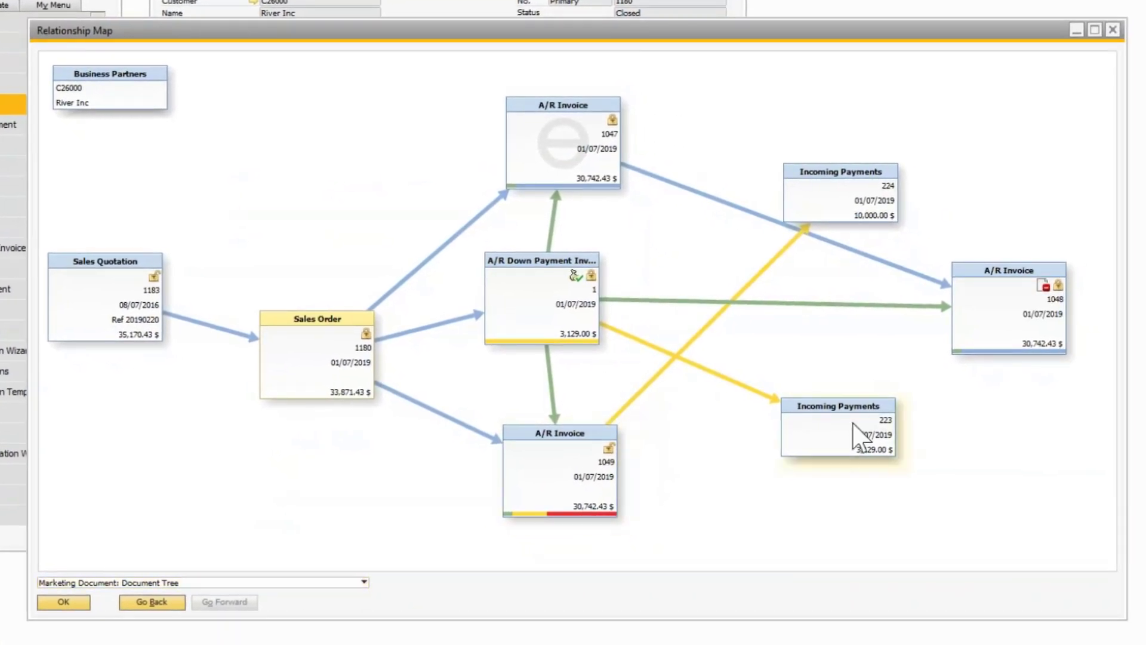
double_click(854, 425)
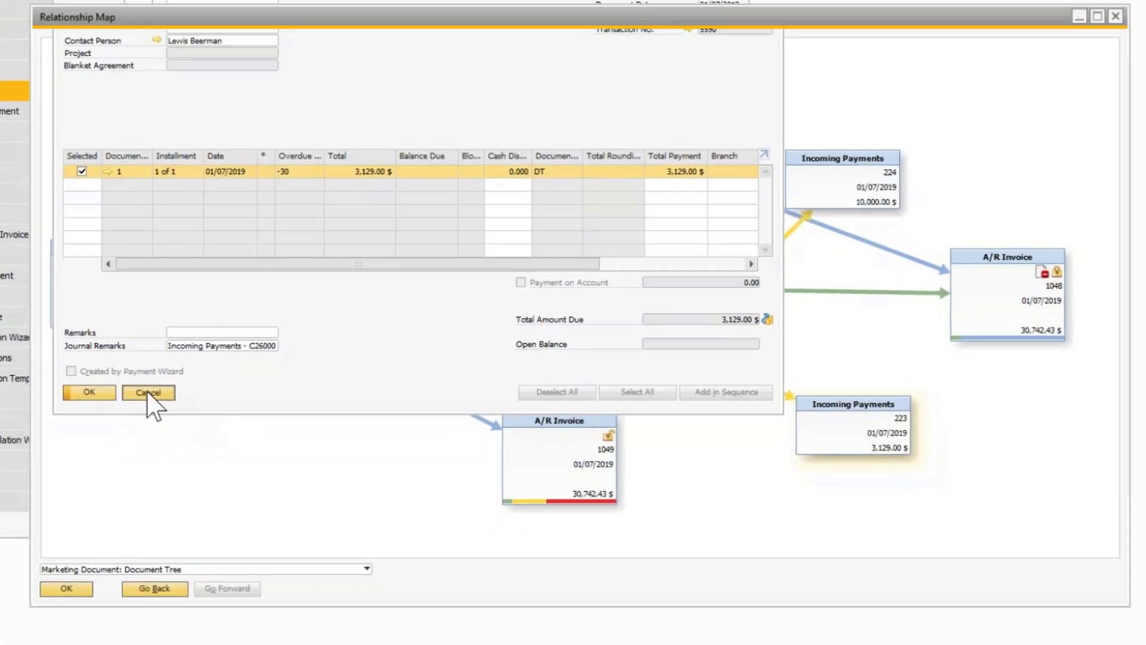
left_click(289, 482)
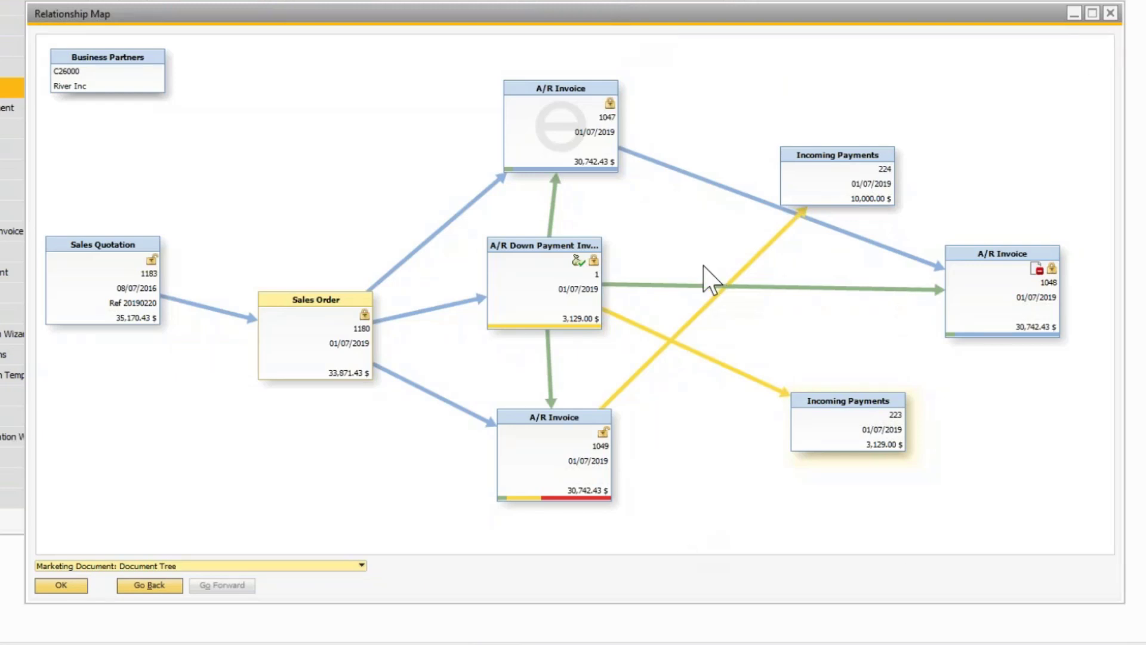
left_click(353, 567)
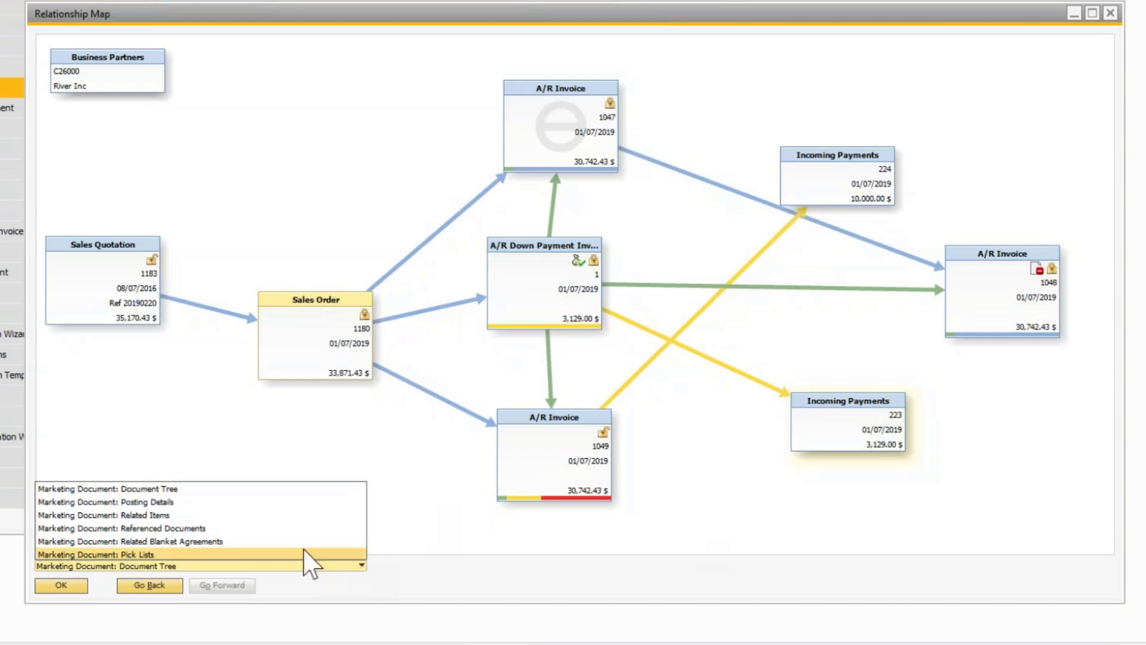
left_click(183, 506)
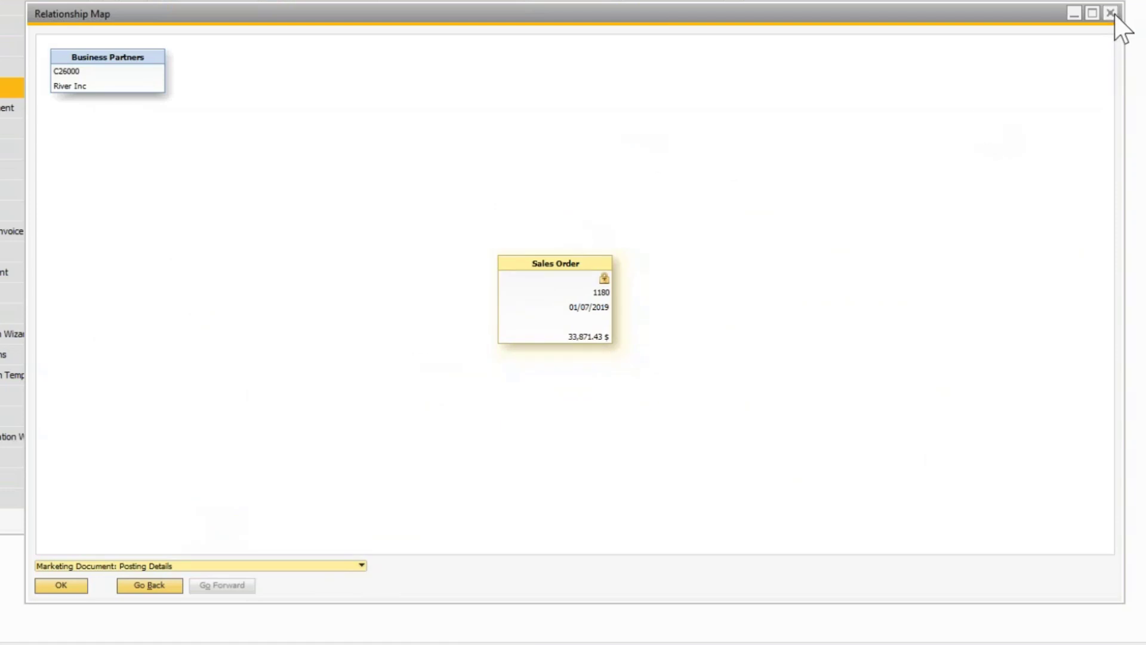
left_click(343, 566)
left_click(287, 488)
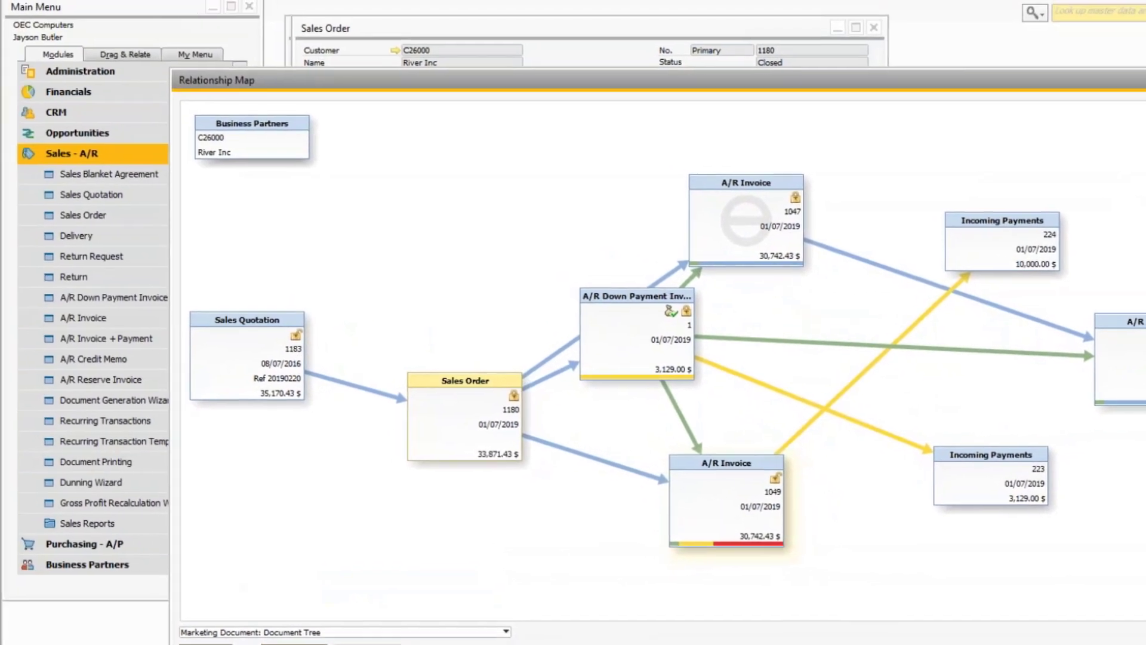
- Open A/R invoice 1049's Relationship Map and view its Posting Details
double_click(583, 449)
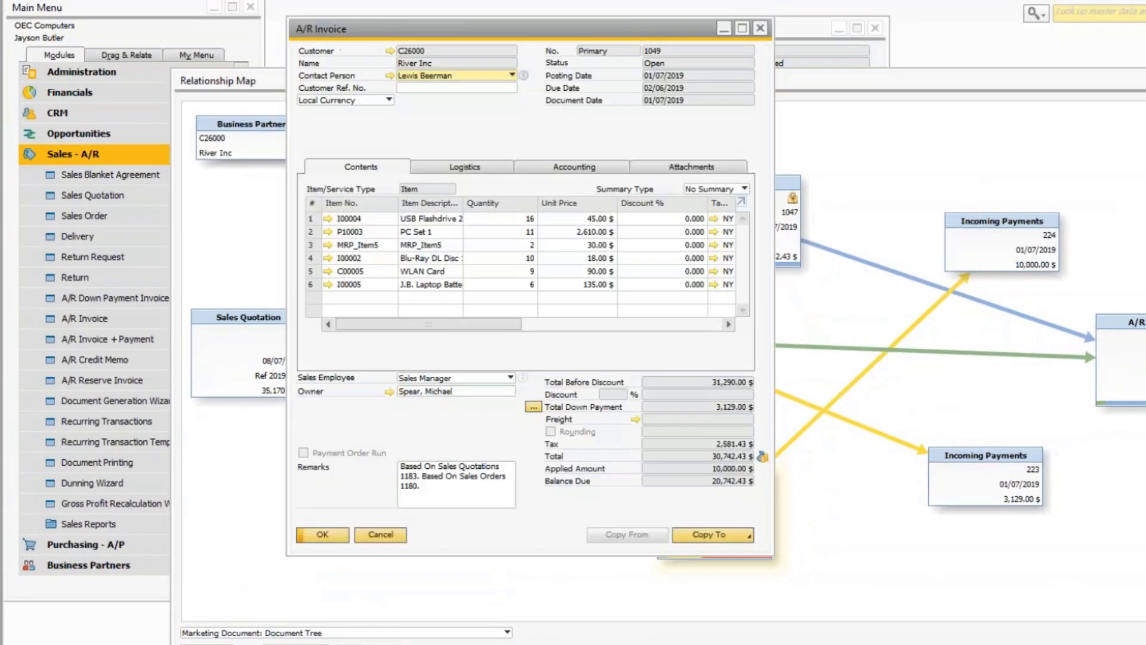
right_click(492, 113)
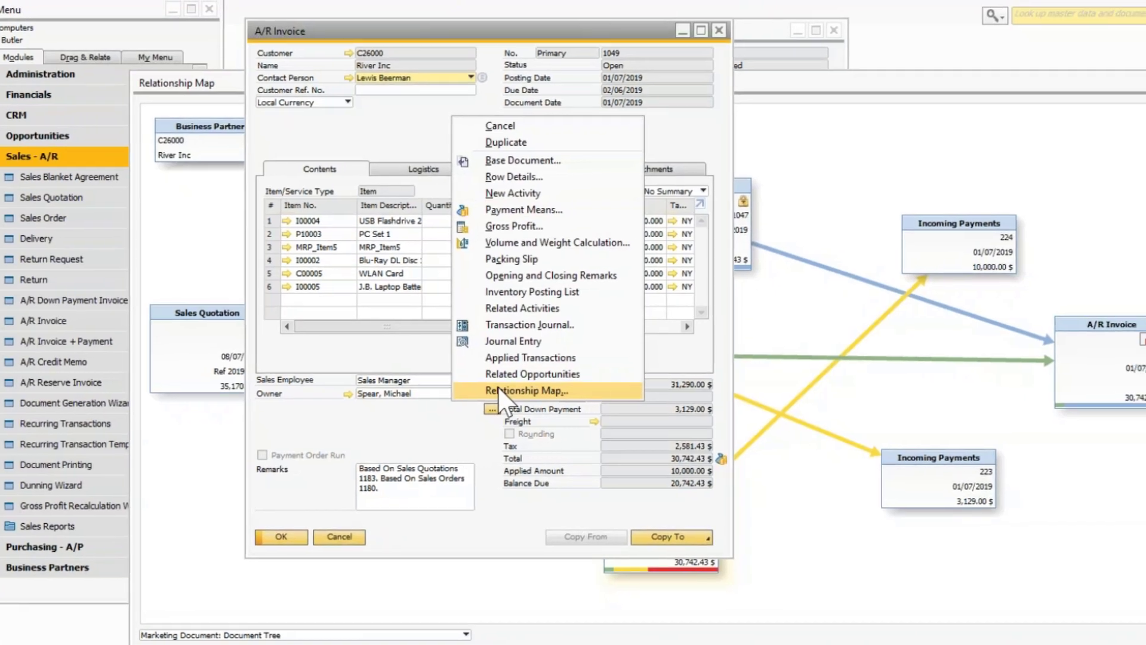
left_click(540, 388)
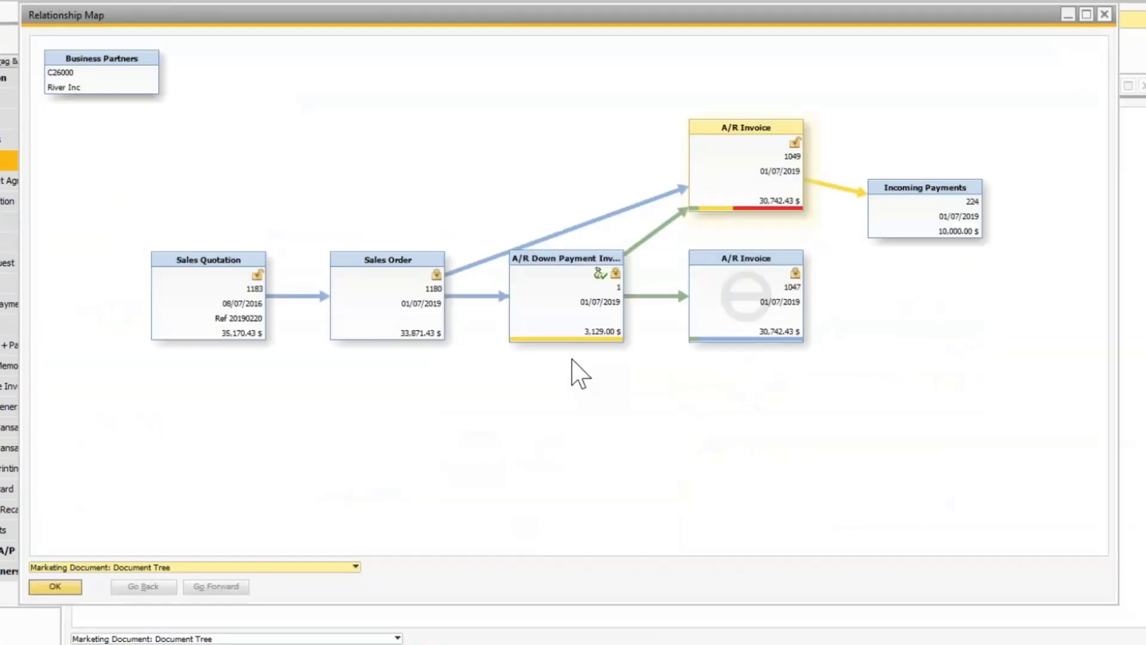
left_click(336, 570)
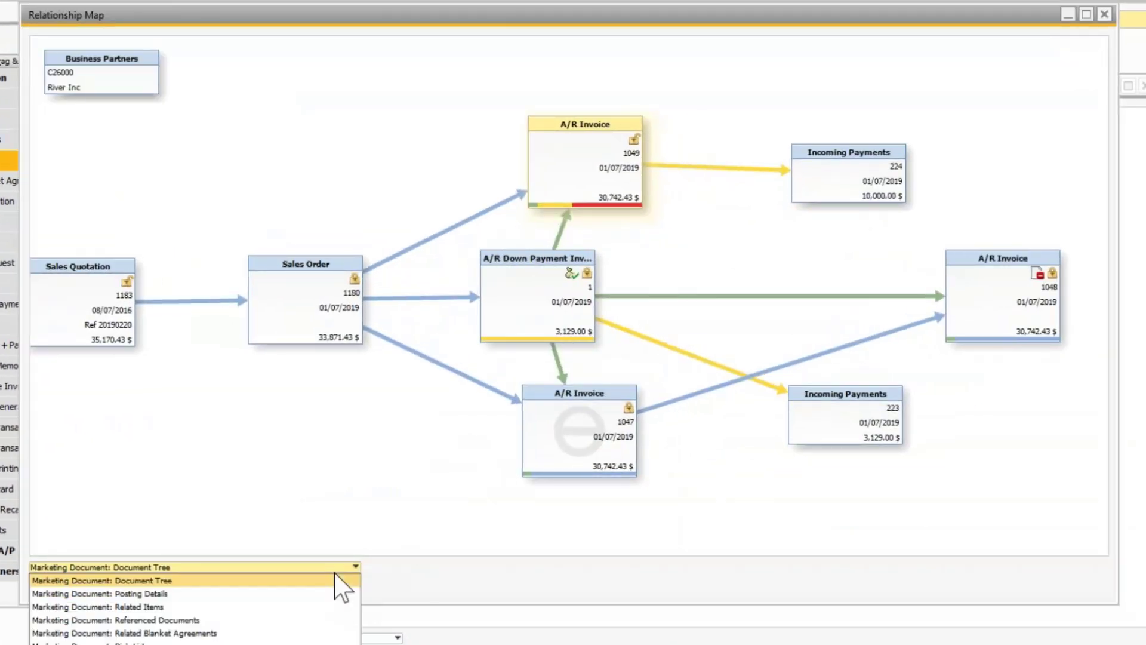
left_click(216, 594)
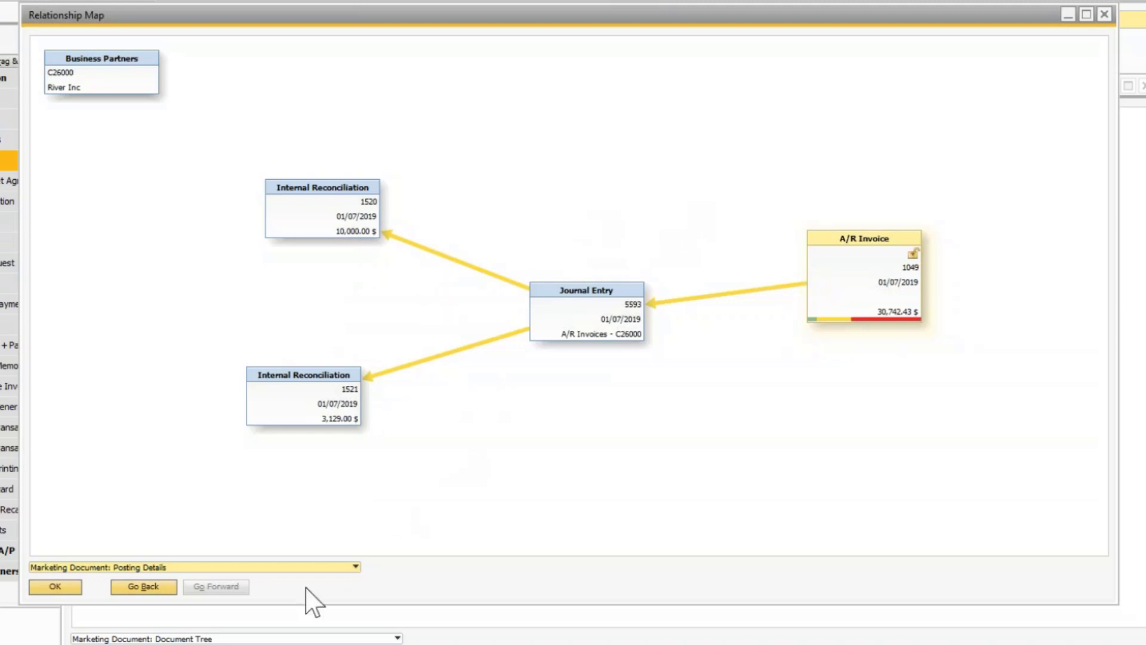
- Cycle invoice 1049's map through Related Items, Blanket Agreements and Pick Lists, then close map and invoice
left_click(327, 568)
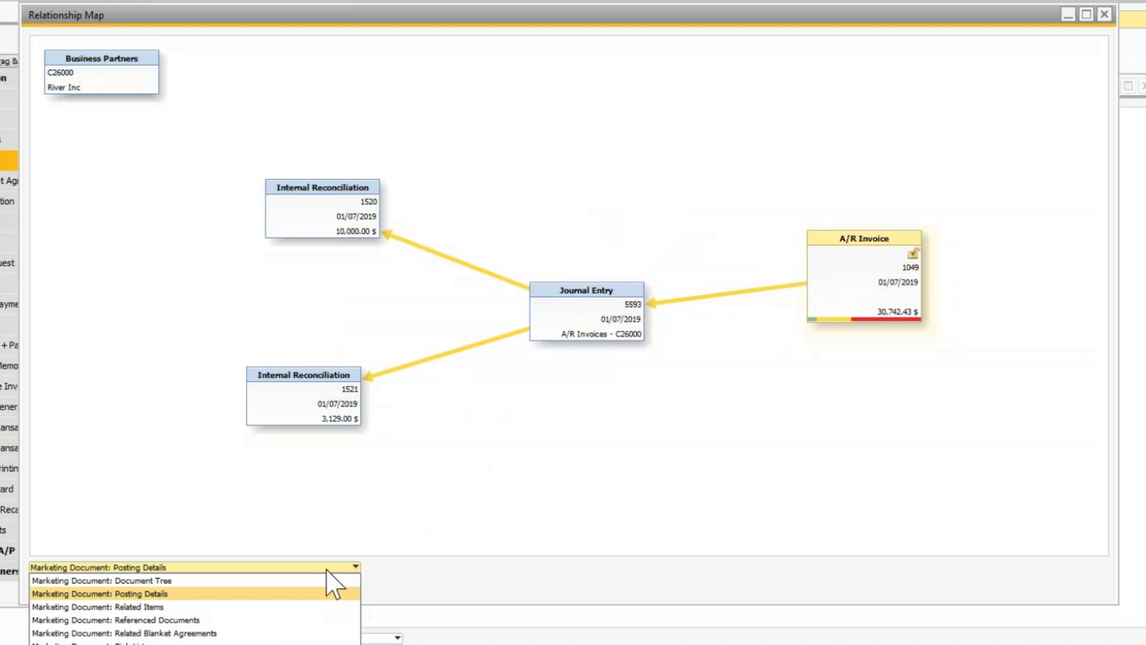
left_click(300, 606)
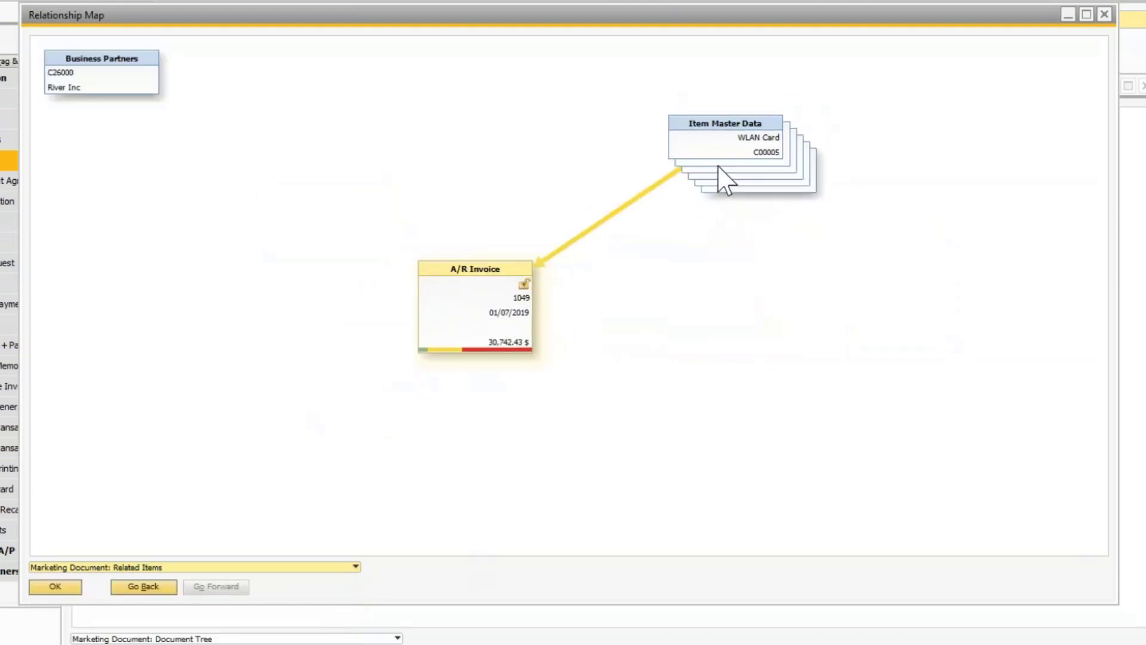
left_click(741, 172)
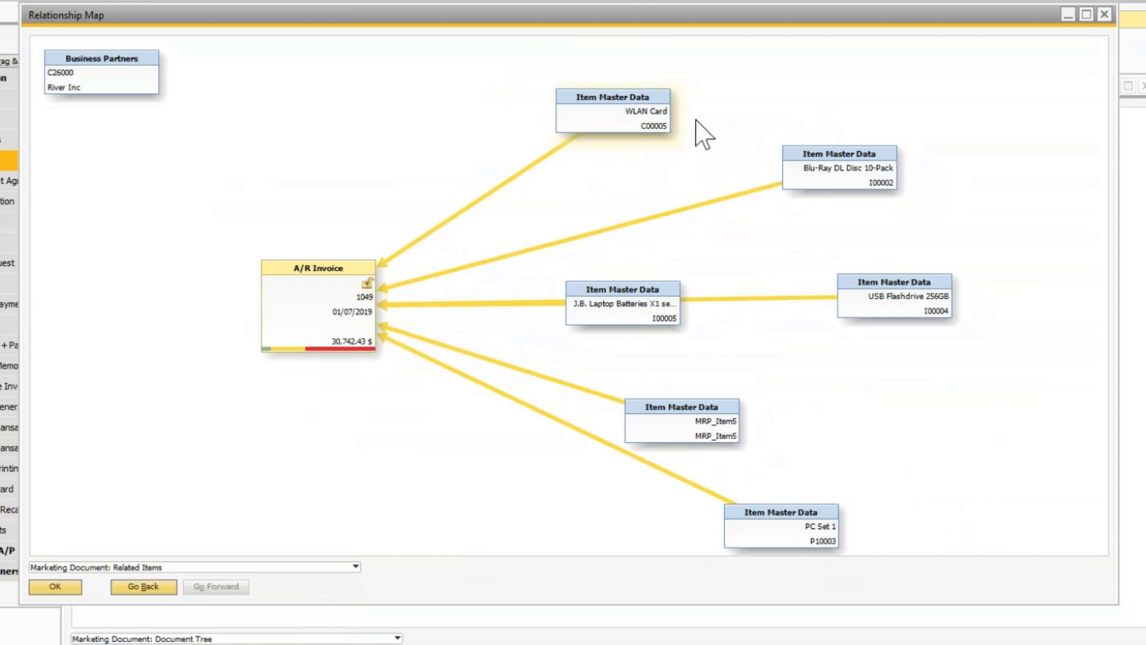
left_click(163, 567)
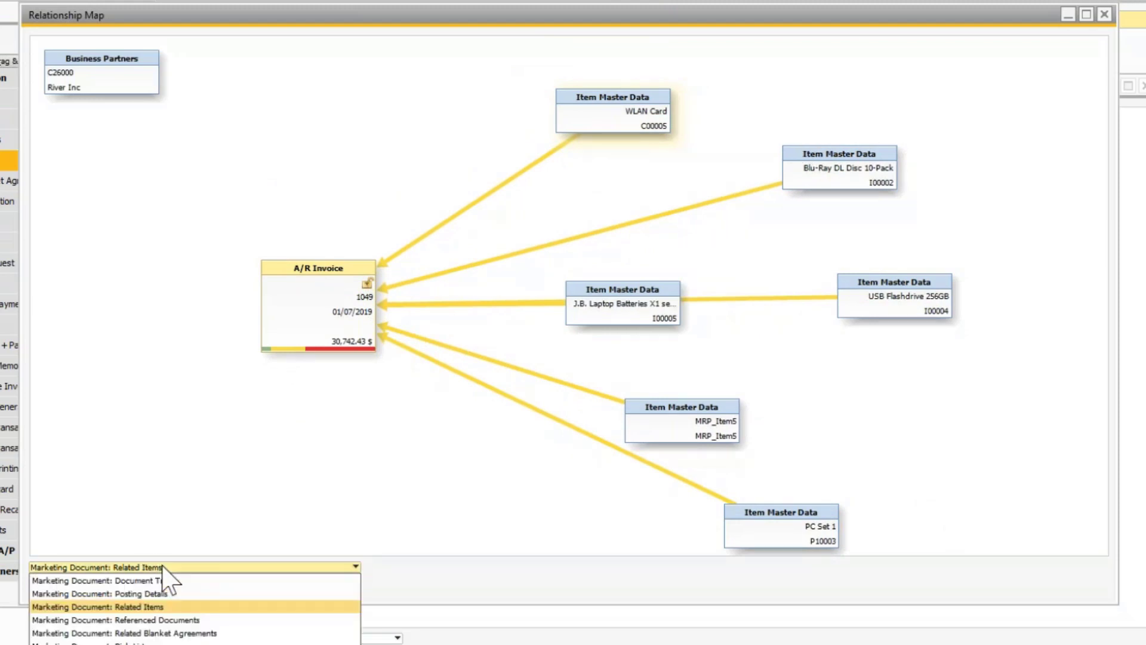
left_click(216, 633)
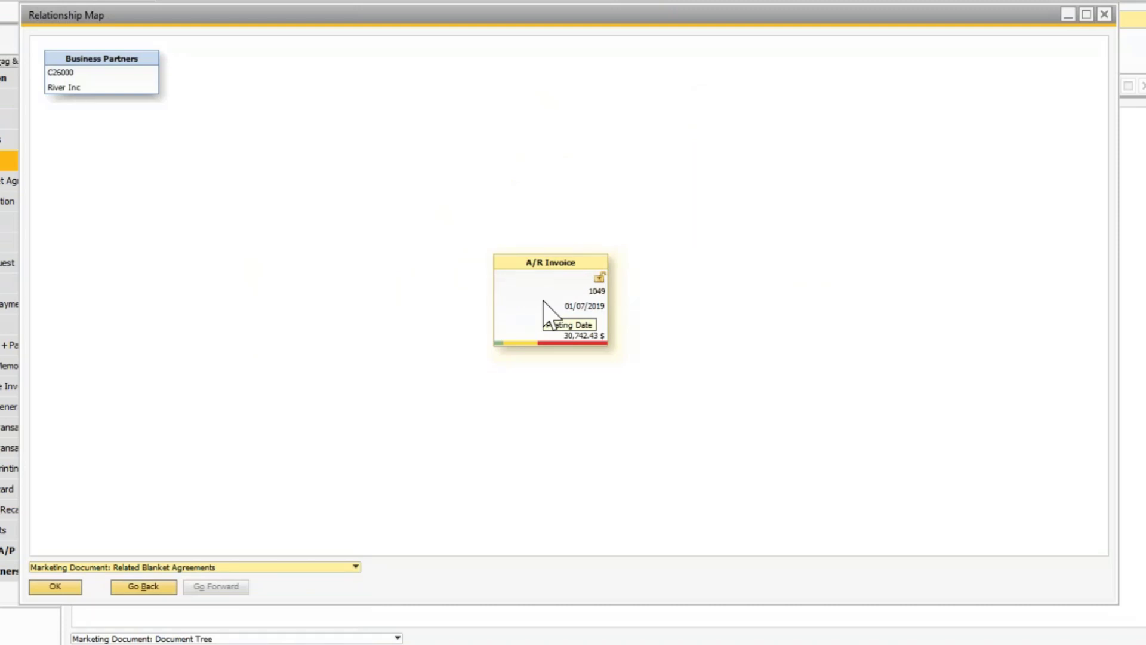
left_click(333, 567)
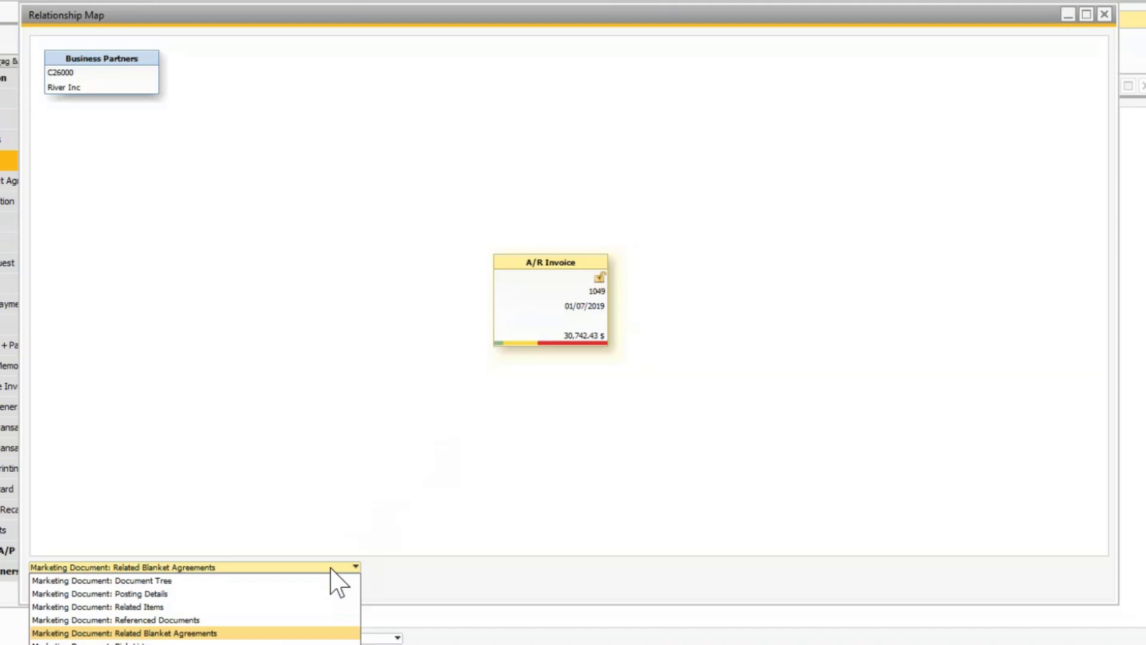
left_click(195, 643)
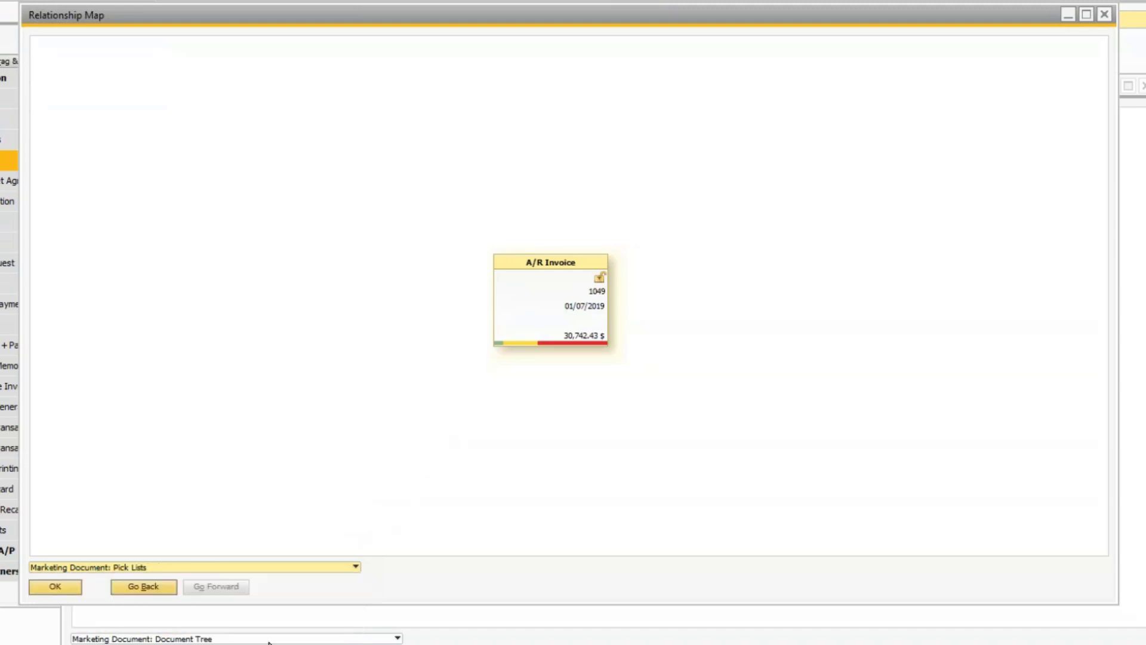
left_click(1104, 15)
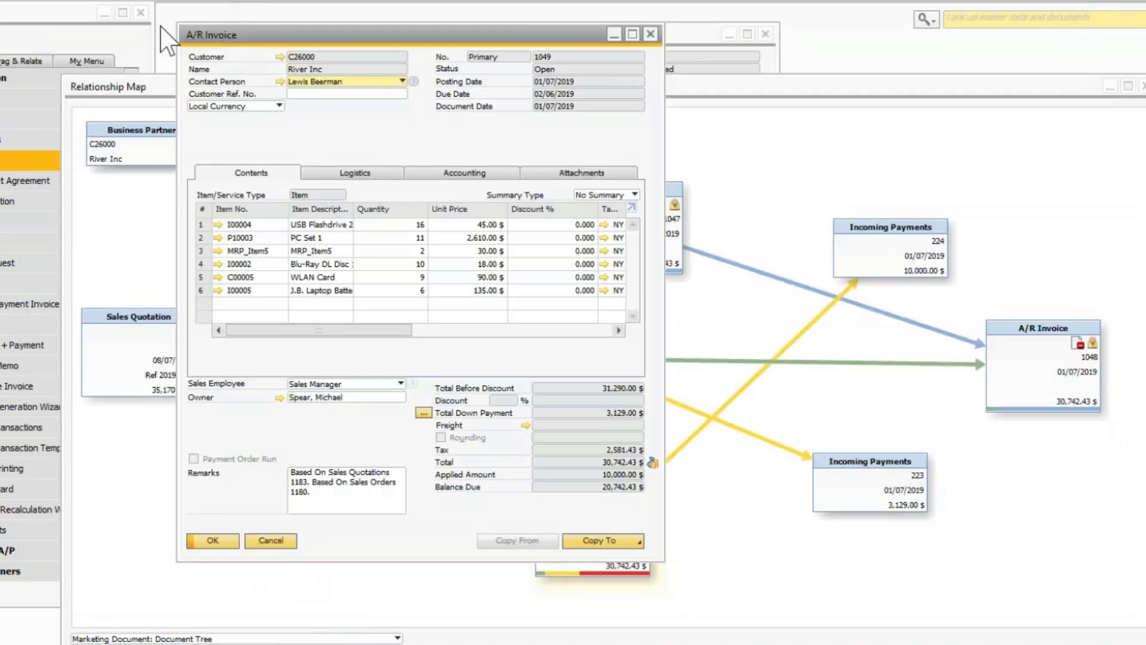
left_click(651, 34)
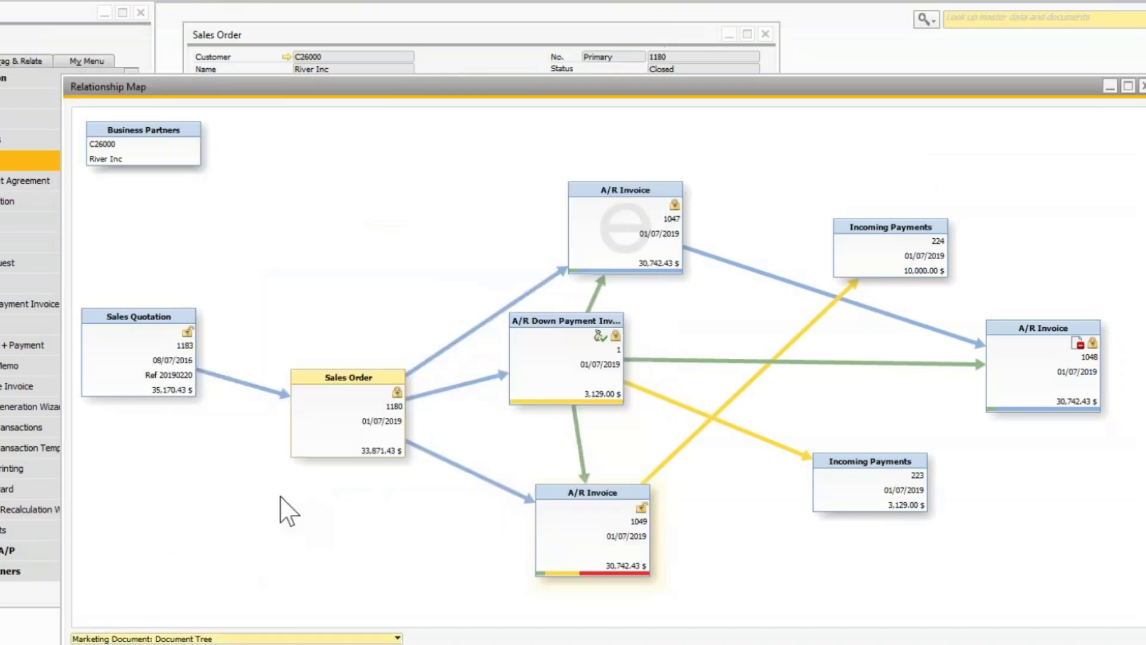
- Close order 1180's map windows and search up sales order 1182
left_click(1142, 86)
left_click(765, 34)
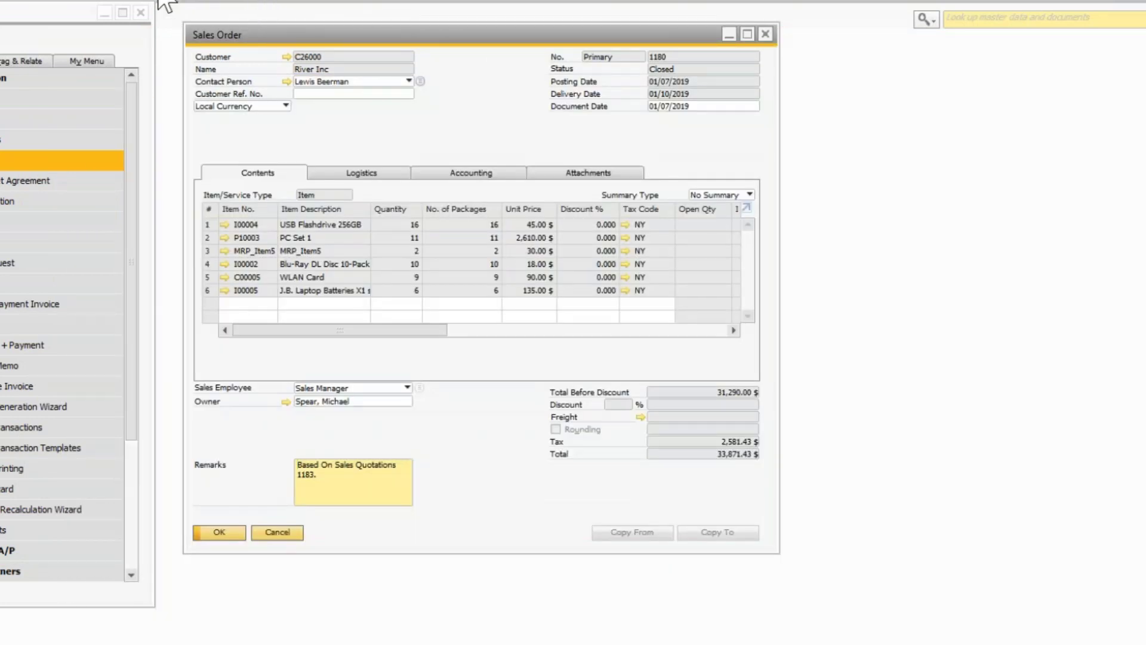
key("ctrl+f")
type("1182")
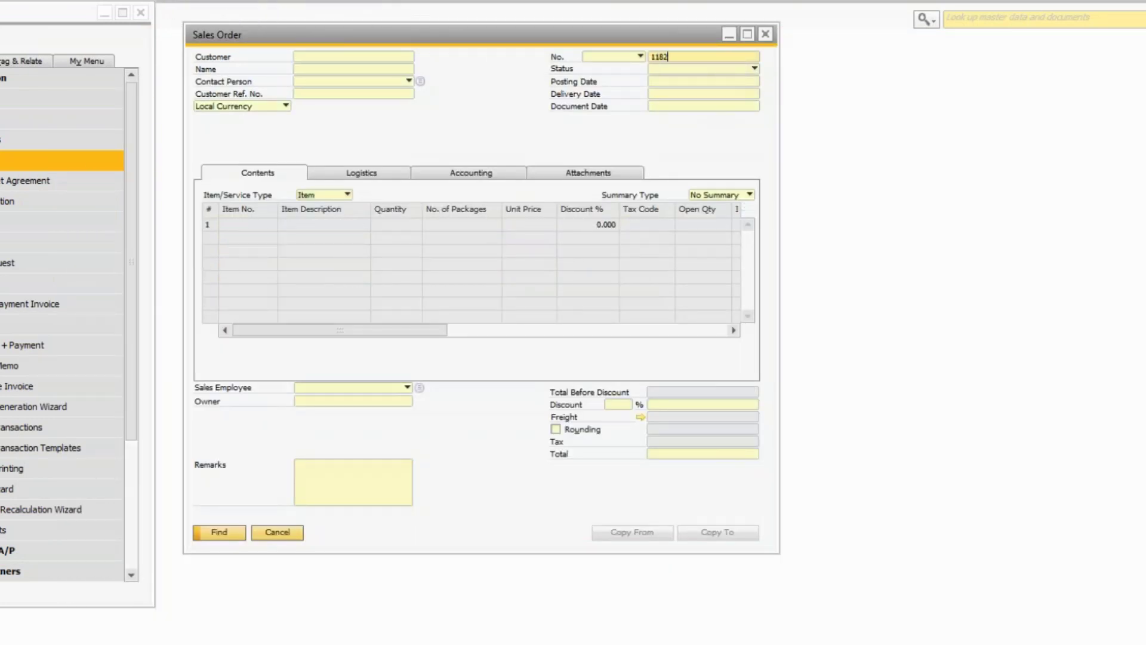
key("Return")
- Show order 1182's Relationship Map in the Pick Lists view, linked to pick list 1
right_click(465, 144)
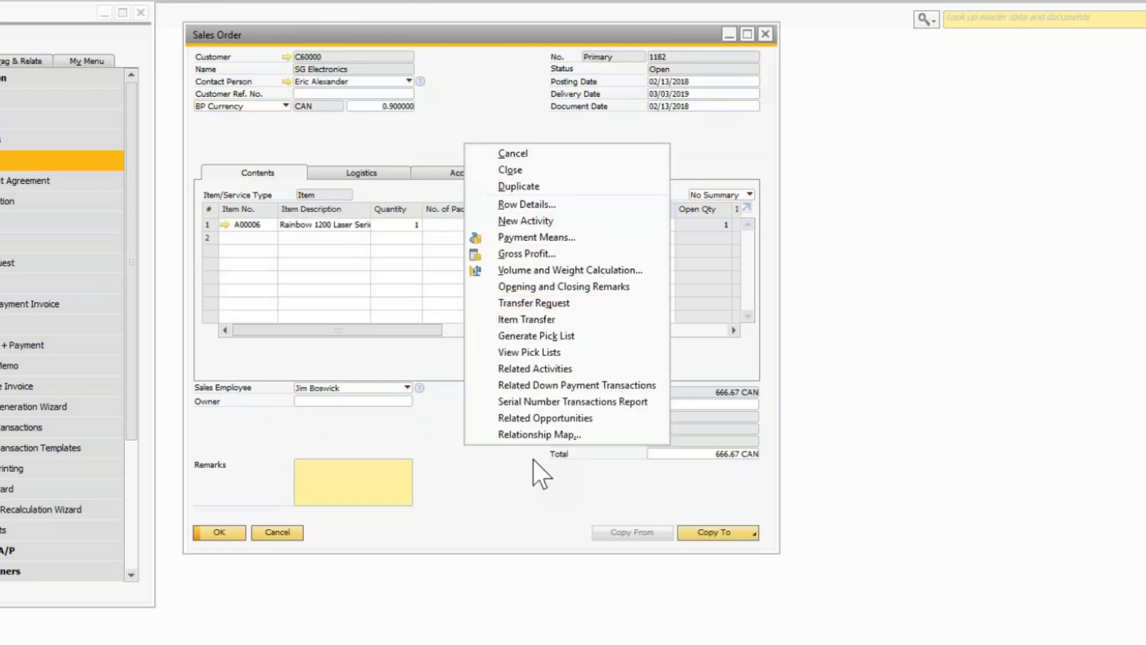
left_click(539, 434)
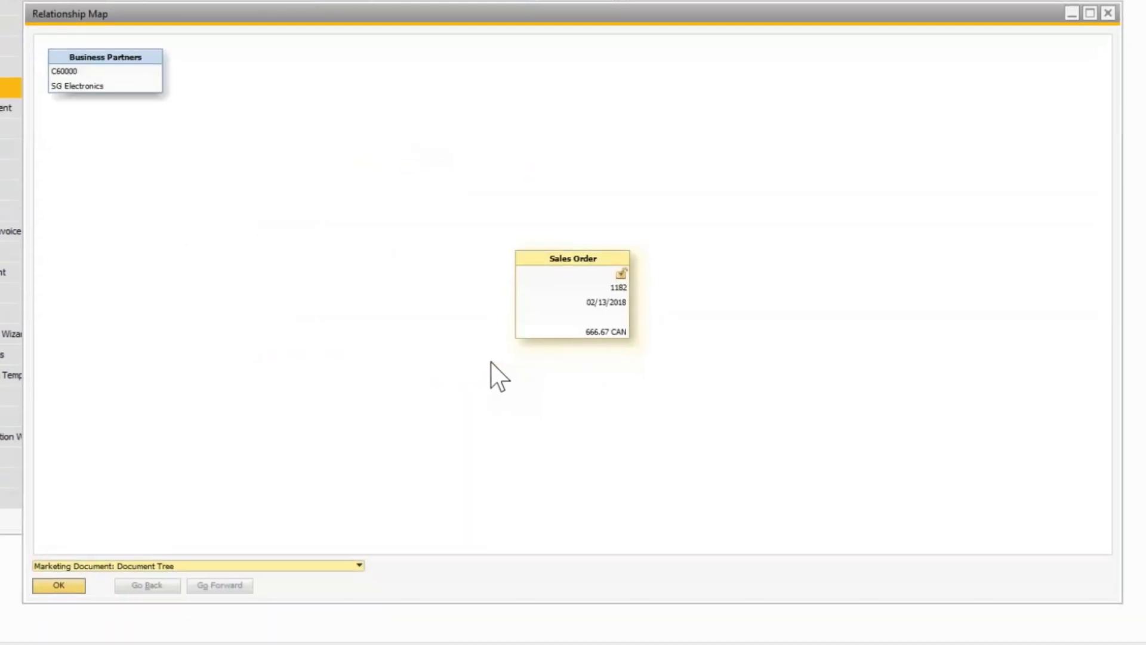
left_click(272, 565)
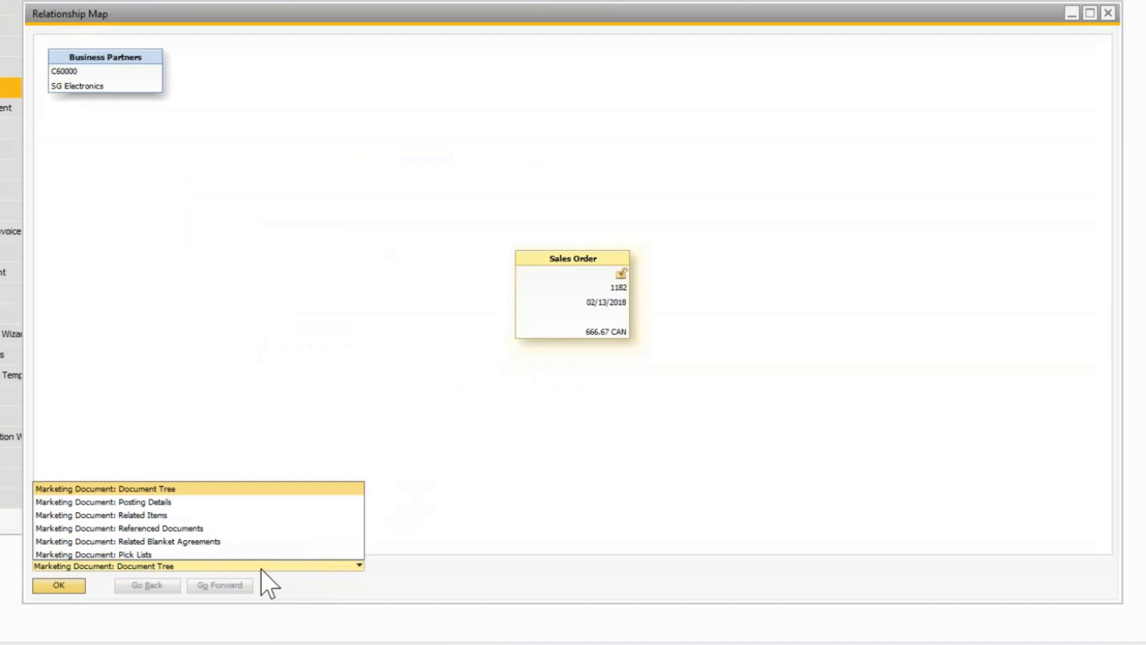
left_click(199, 555)
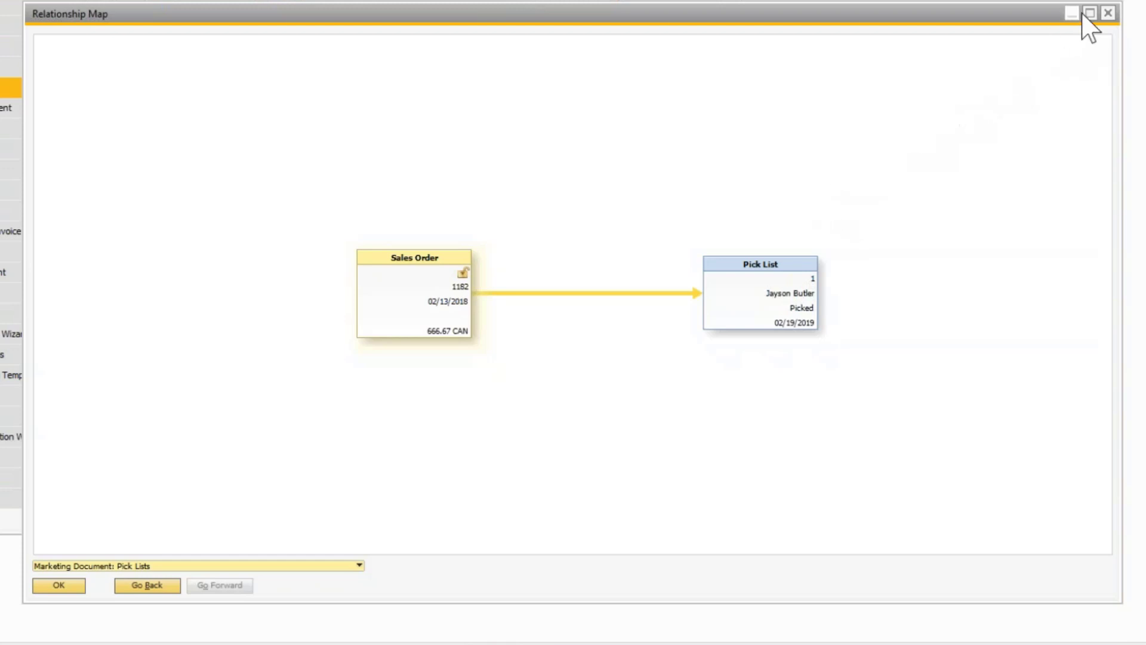
- Close order 1182 and its map, then search a new Sales Order form for number 1180
left_click(1108, 15)
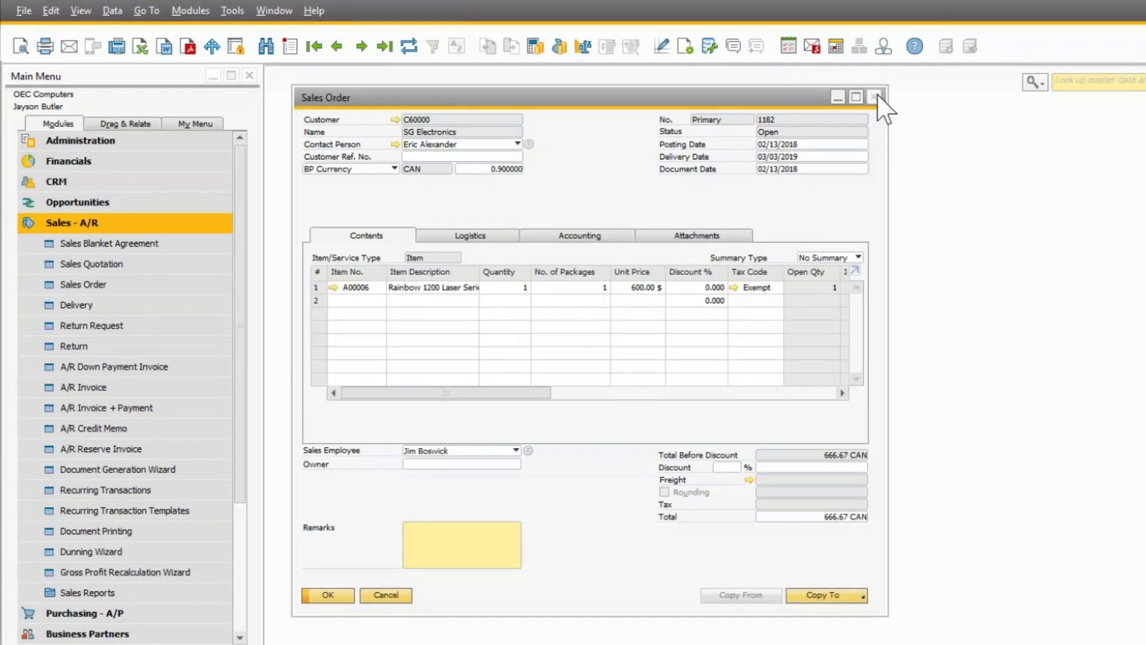
left_click(875, 97)
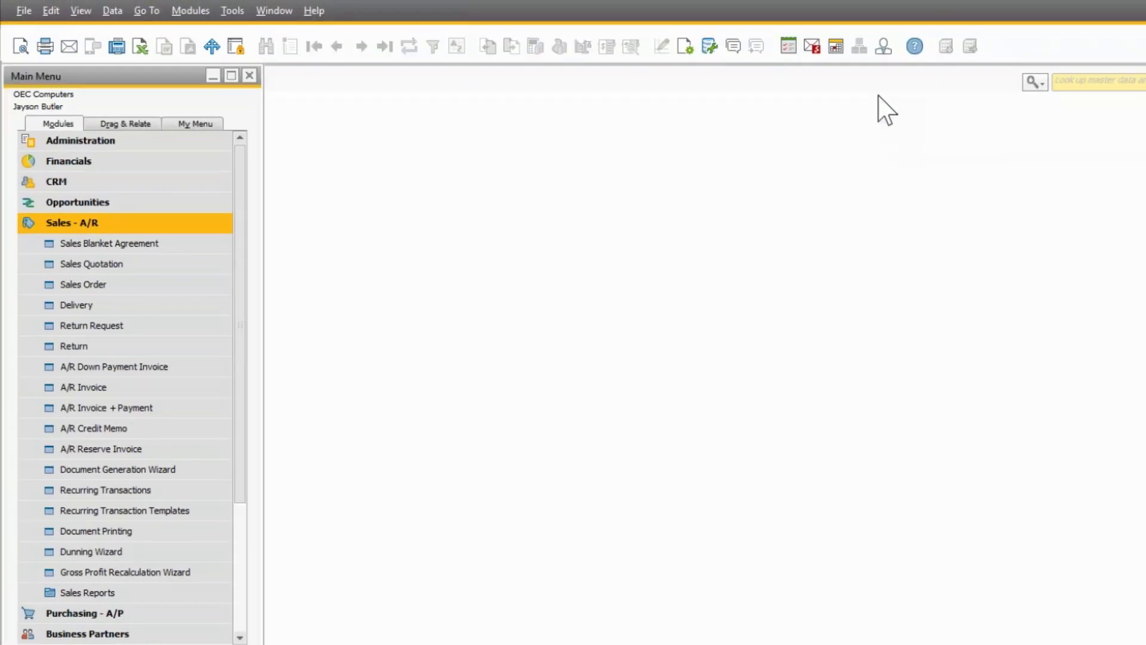
left_click(154, 282)
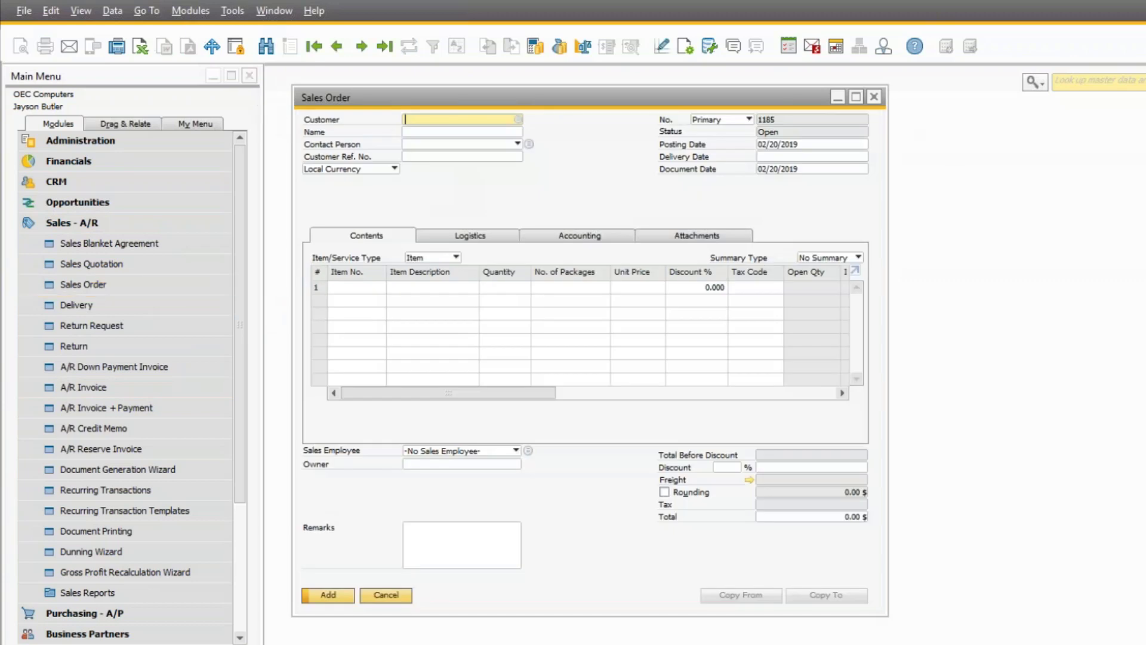
left_click(266, 45)
type("1180")
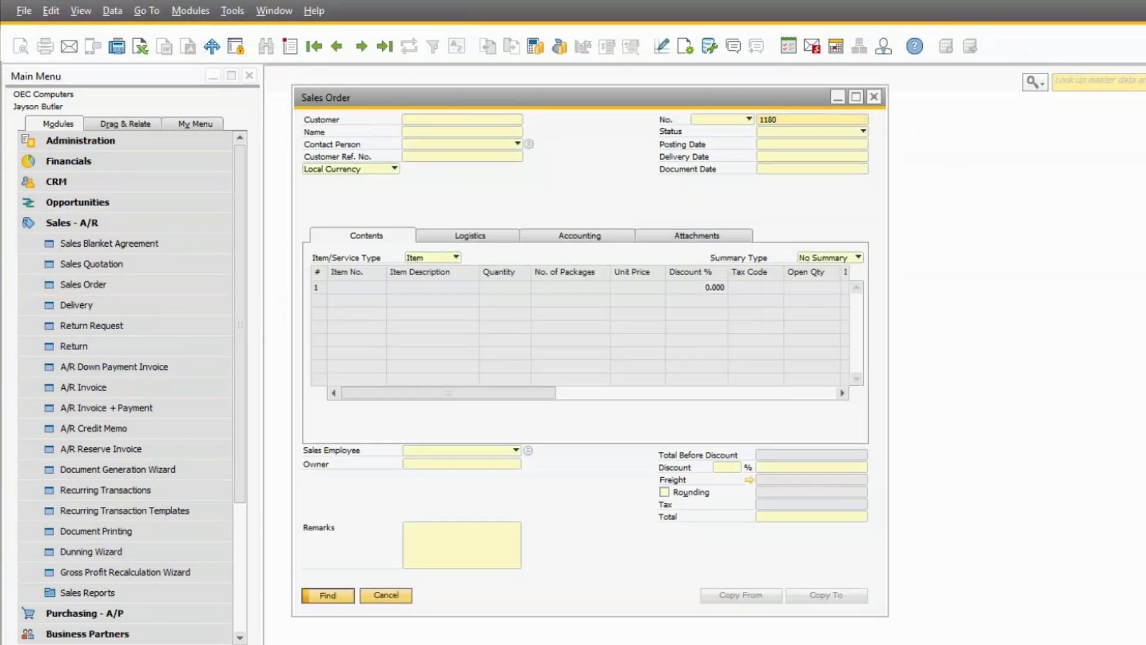
key("Return")
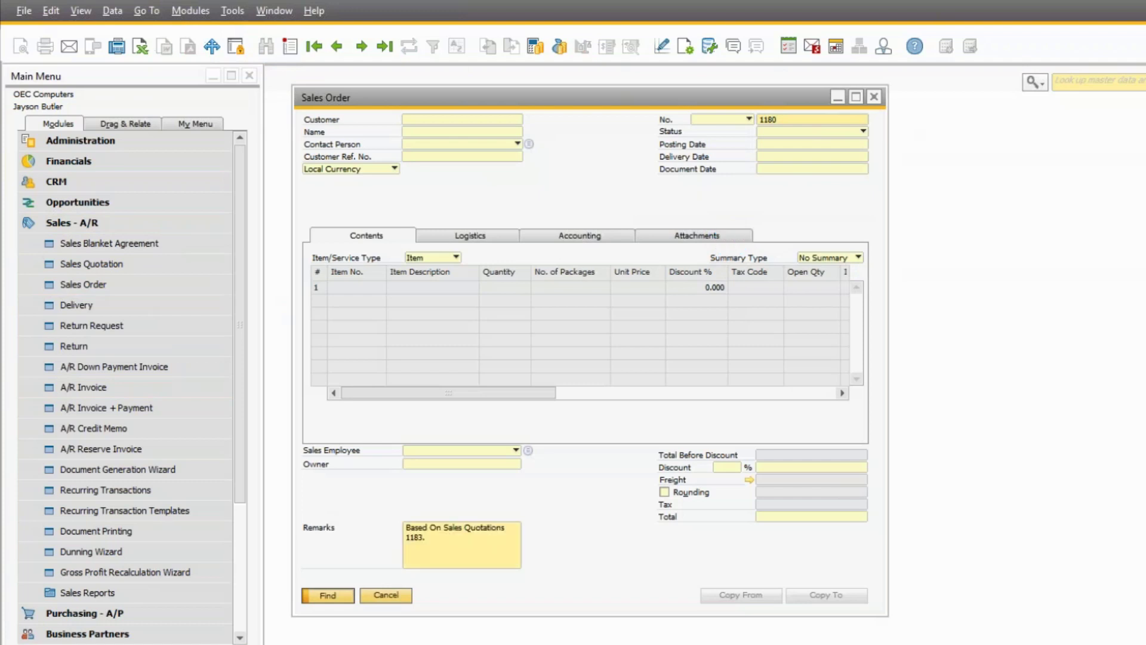
- Show order 1180's map in Referenced Documents view, linking purchase order 1257 for 584.55 $
right_click(600, 193)
left_click(611, 435)
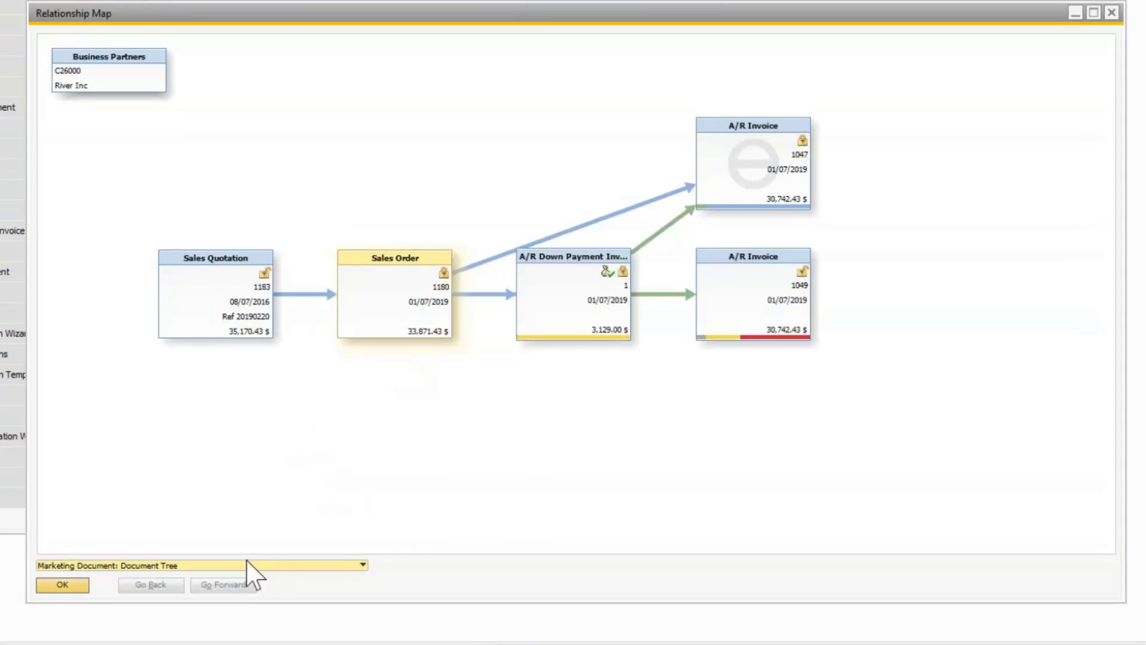
left_click(256, 565)
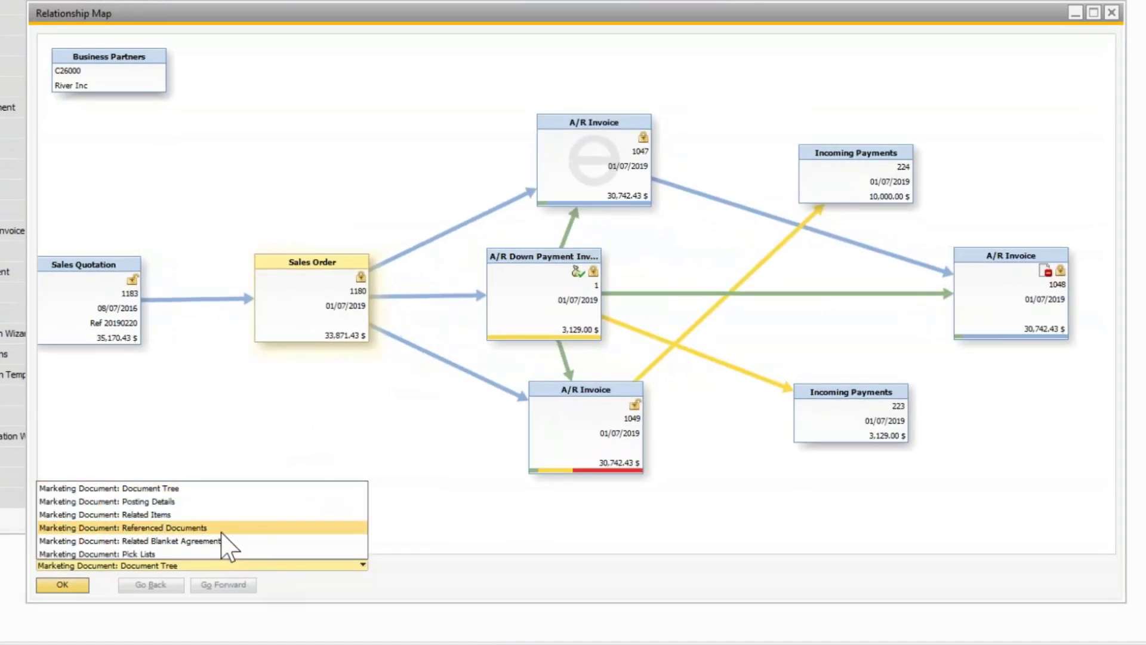
left_click(230, 528)
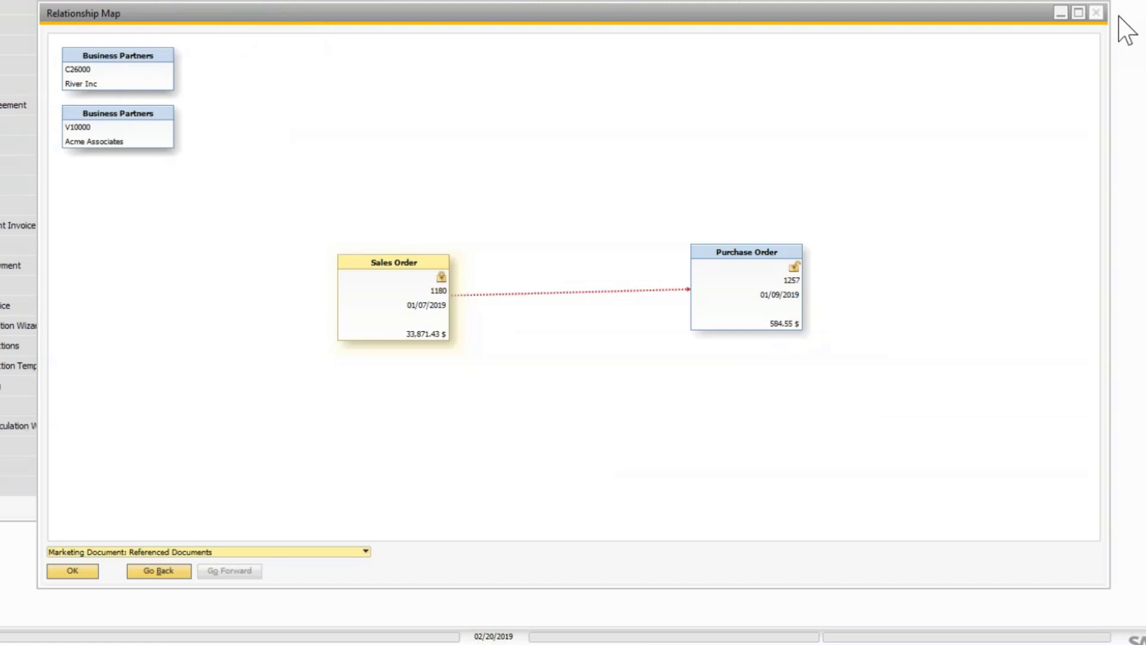
- Reopen order 1180's Relationship Map in the Referenced Documents view
left_click(1096, 12)
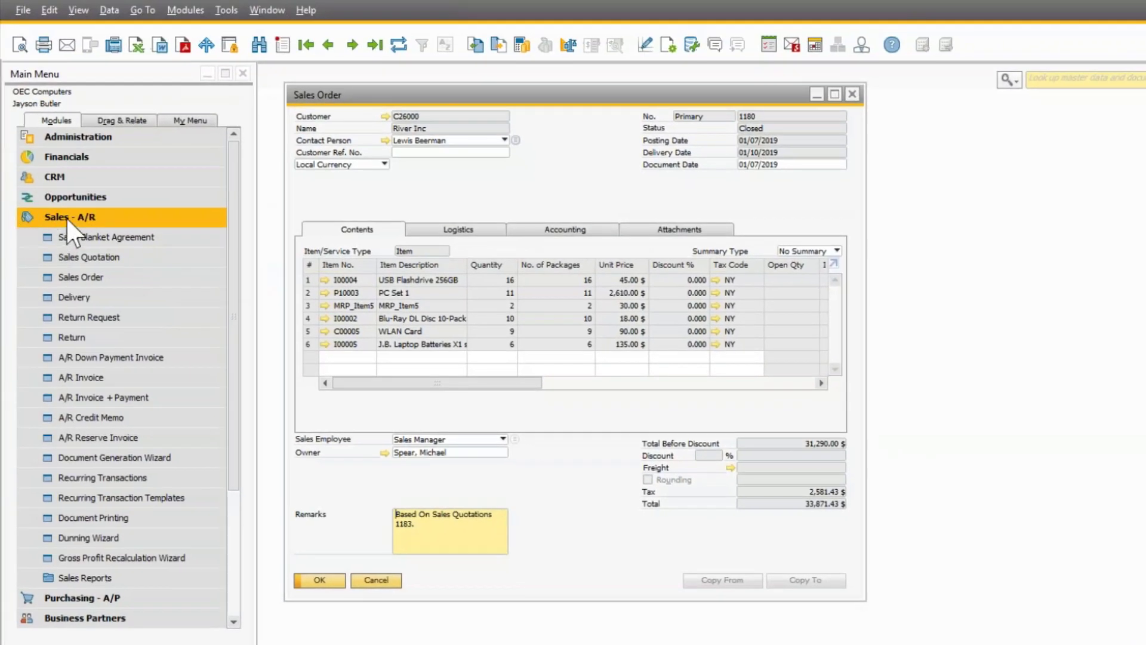
right_click(317, 193)
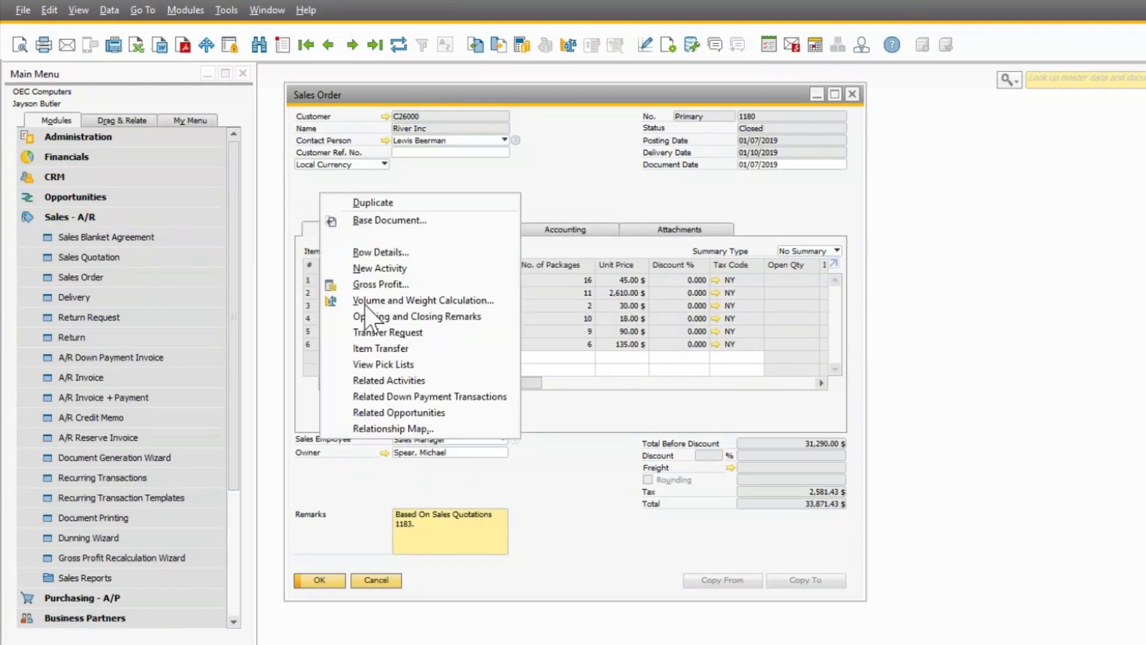
left_click(388, 430)
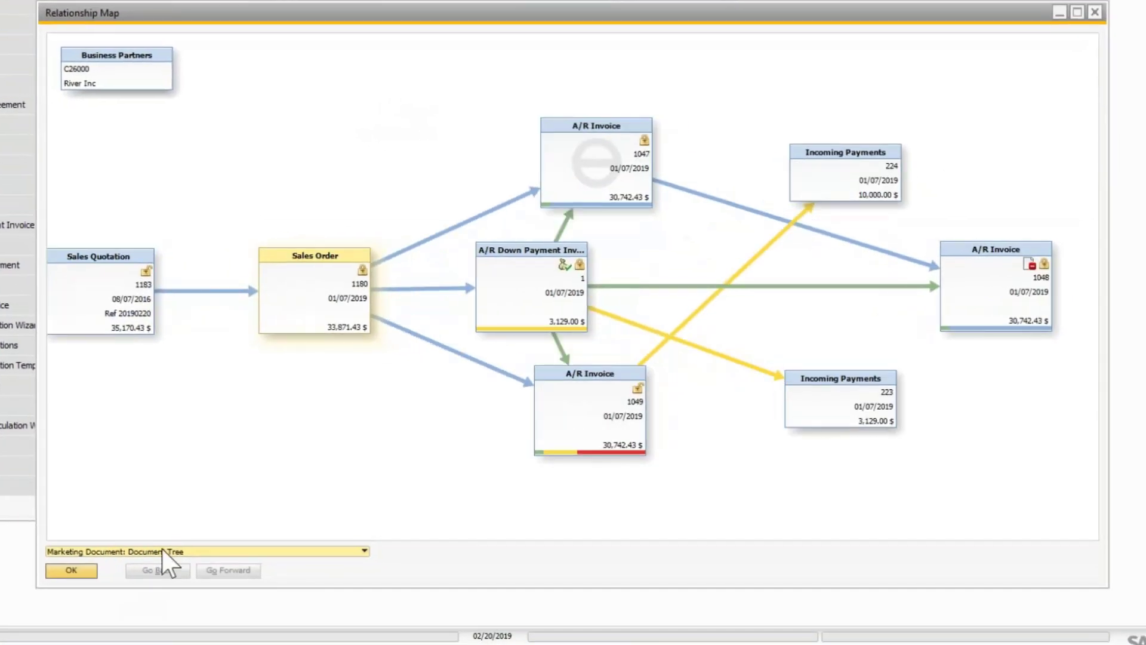
left_click(176, 551)
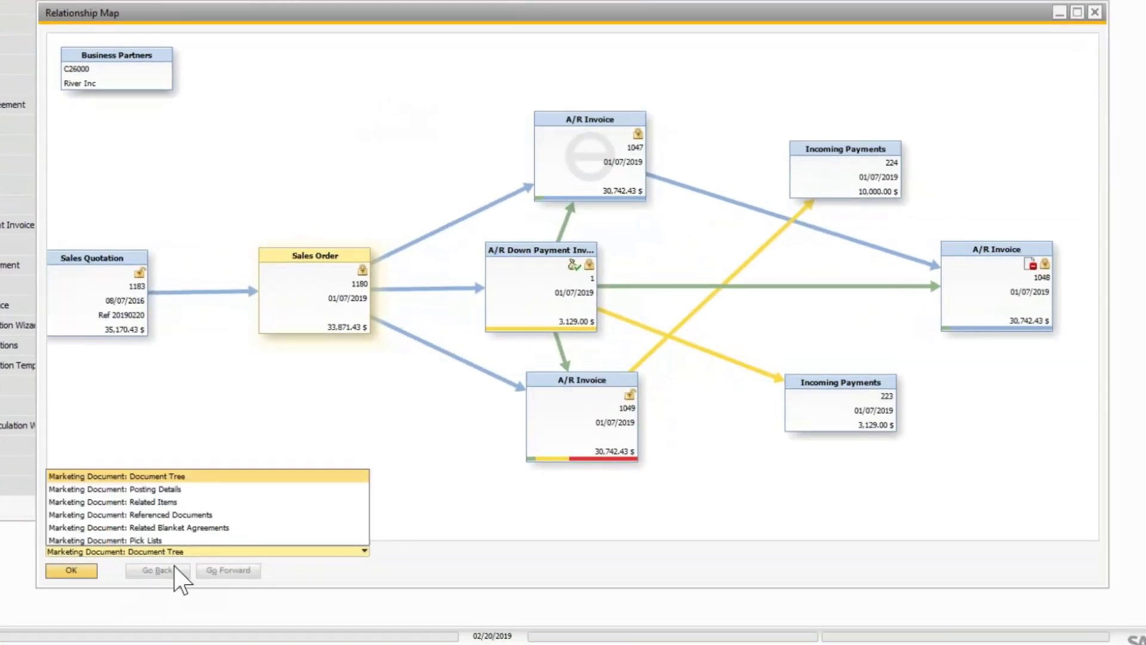
left_click(196, 514)
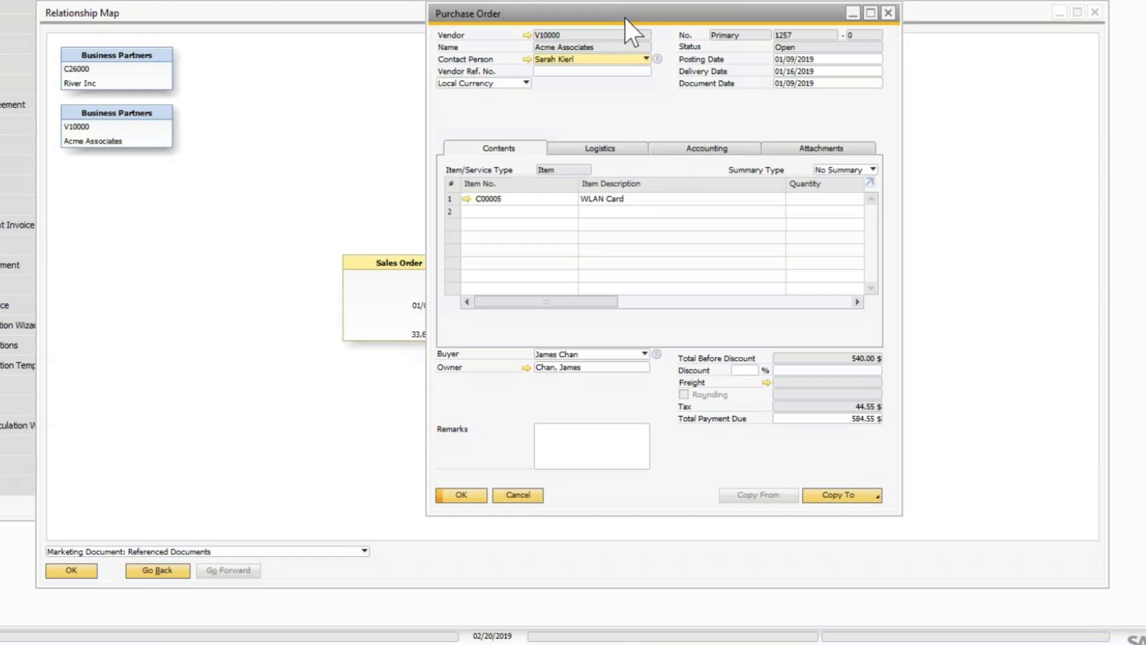
- On purchase order 1257's Accounting tab, open the Referenced Document reference information
left_click_drag(568, 7, 481, 11)
left_click(623, 155)
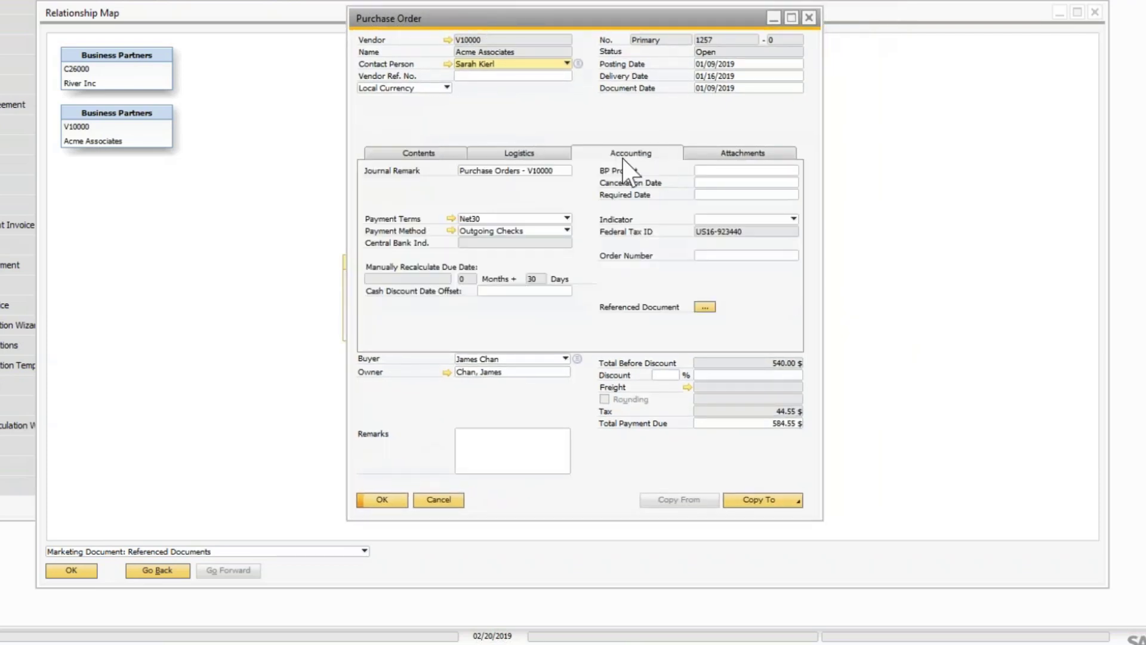
left_click(700, 309)
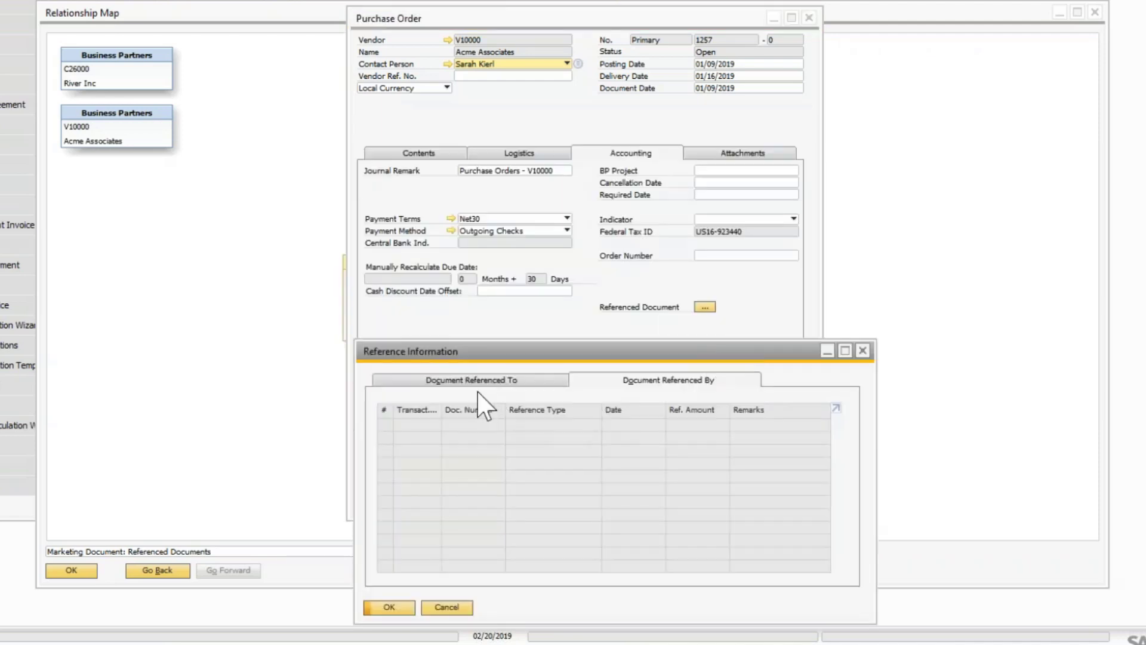
- In Document Referenced To, set row 2's transaction type to Return
left_click(477, 380)
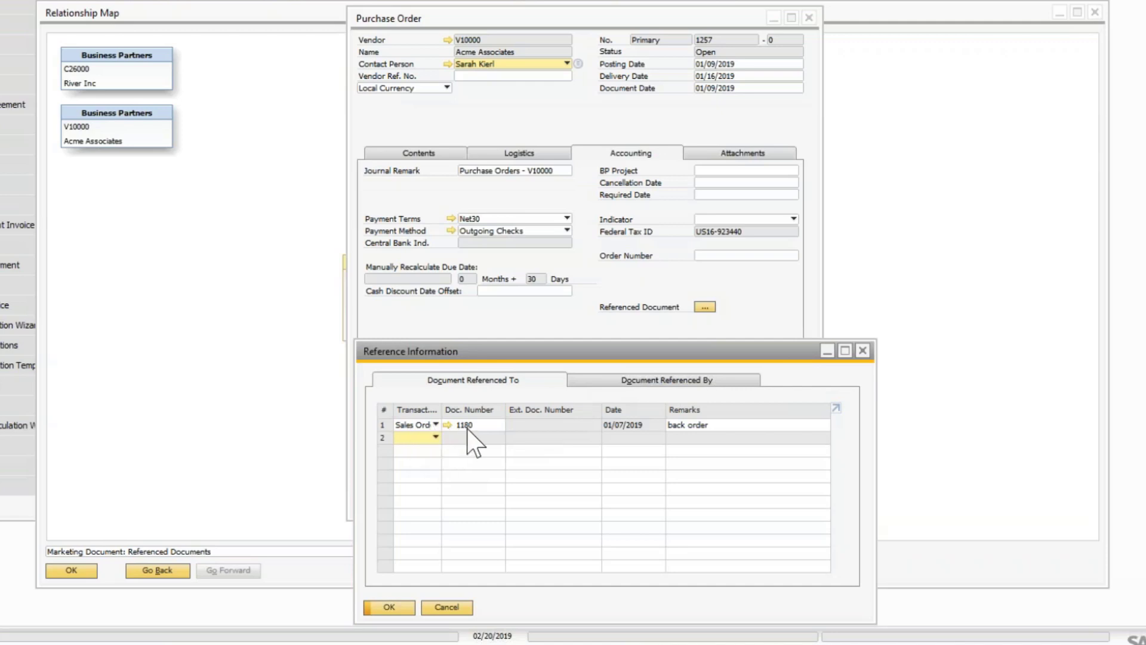
left_click_drag(541, 350, 581, 259)
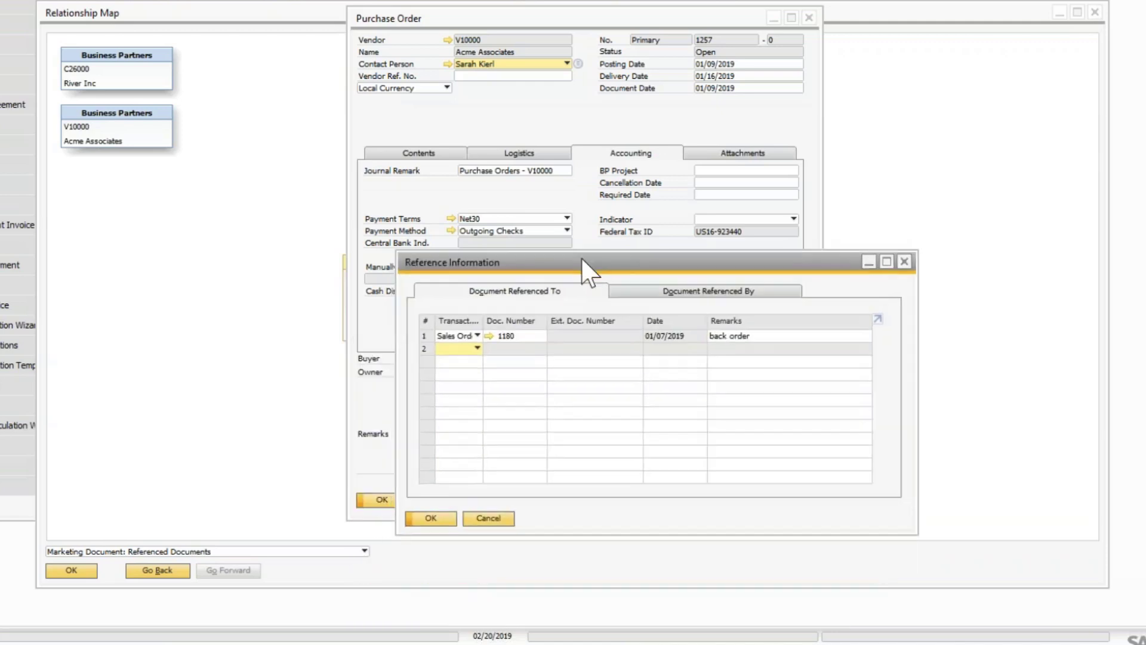
left_click(466, 338)
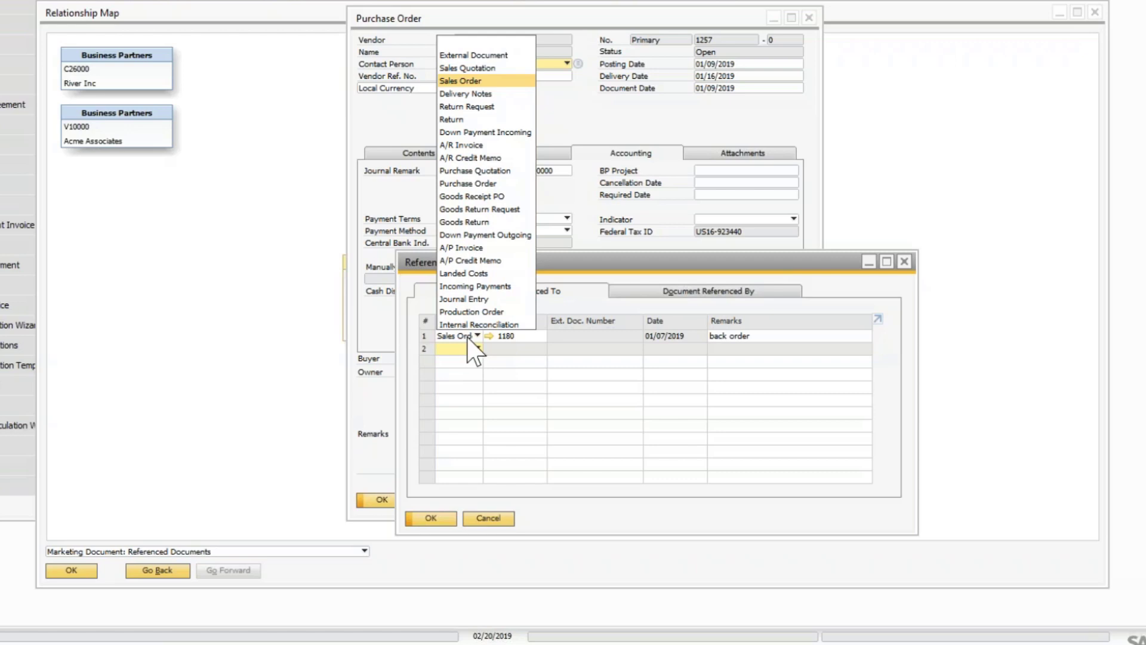
left_click(467, 350)
left_click(472, 350)
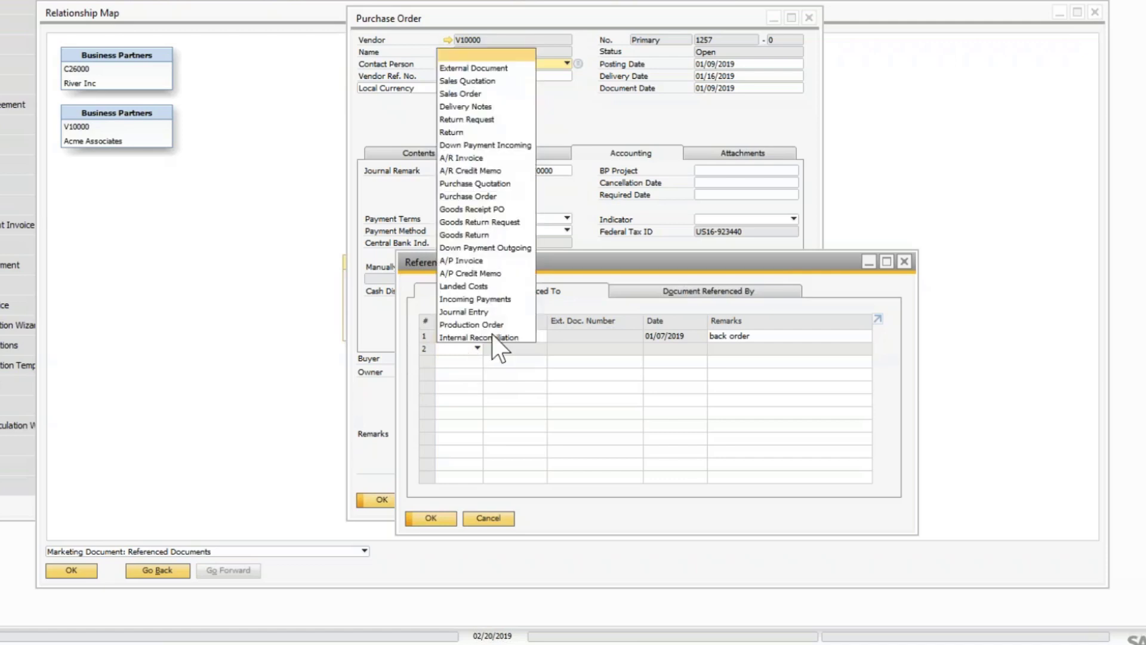
left_click(485, 130)
- Pick return 14 from the List of Returns as row 2's referenced document
left_click(519, 349)
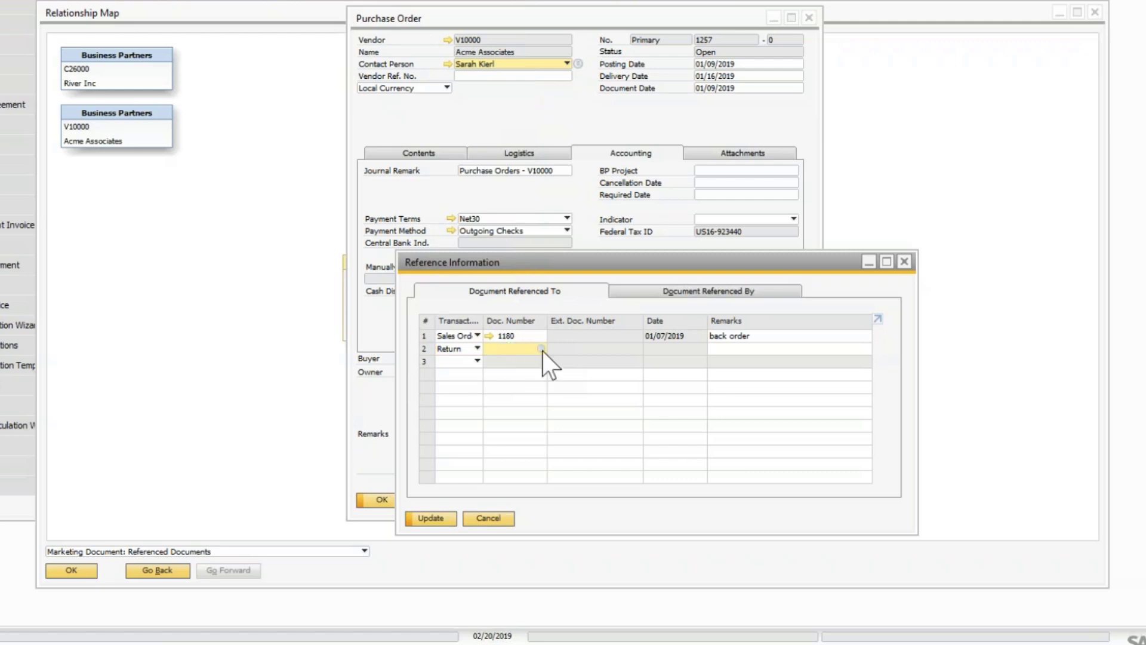
left_click(542, 349)
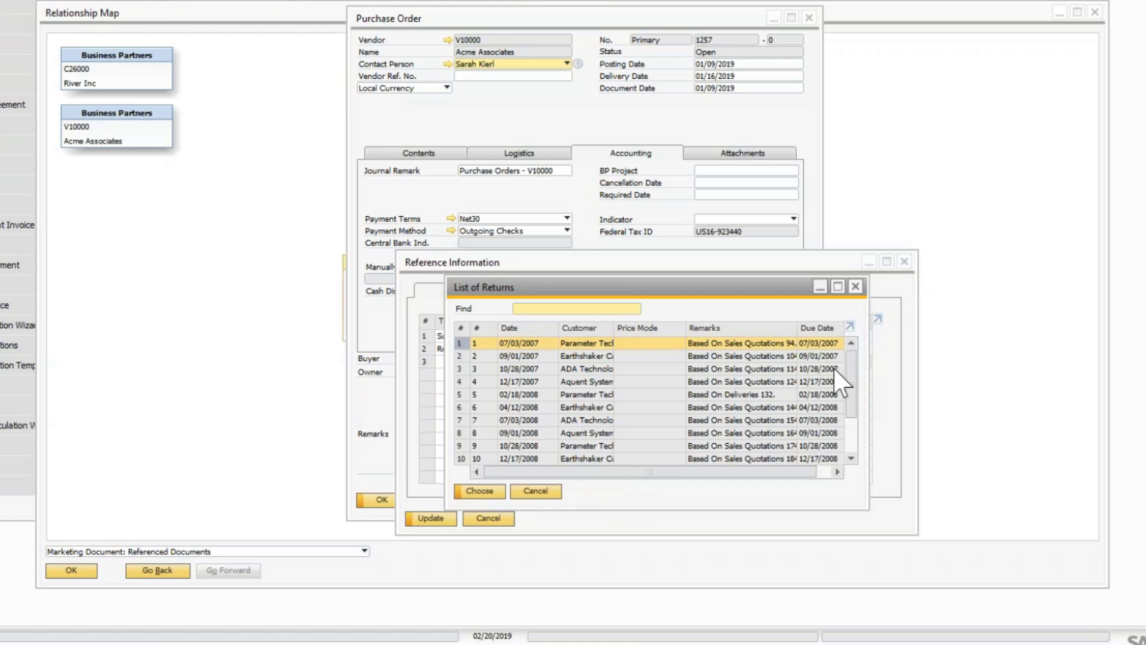
scroll(862, 410, "down", 3)
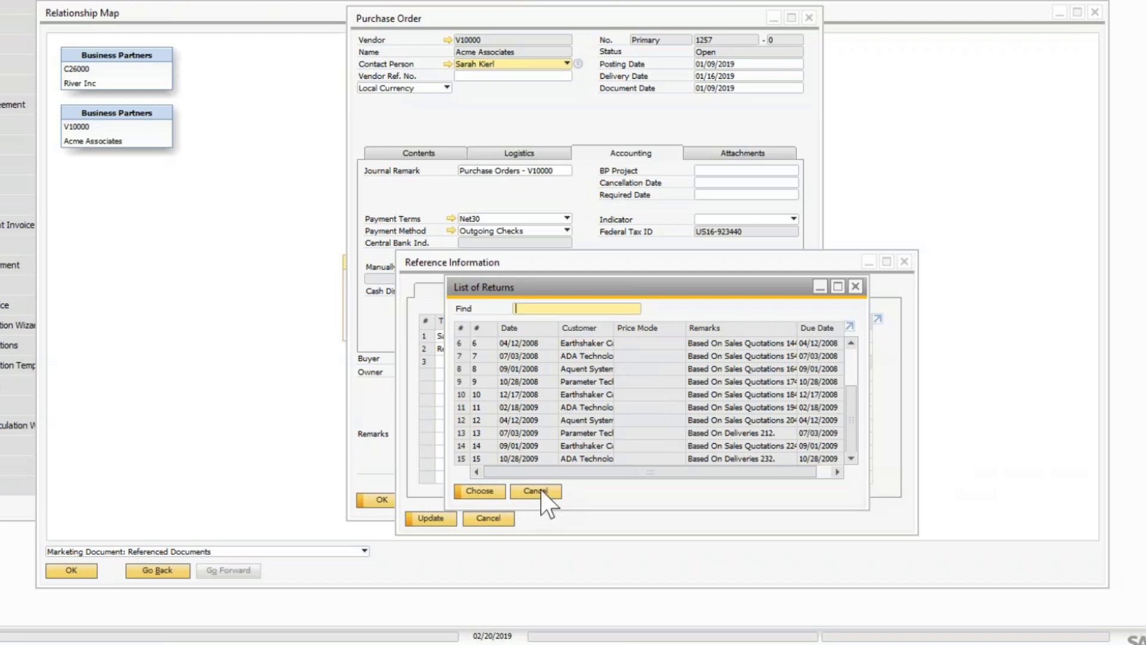
double_click(483, 444)
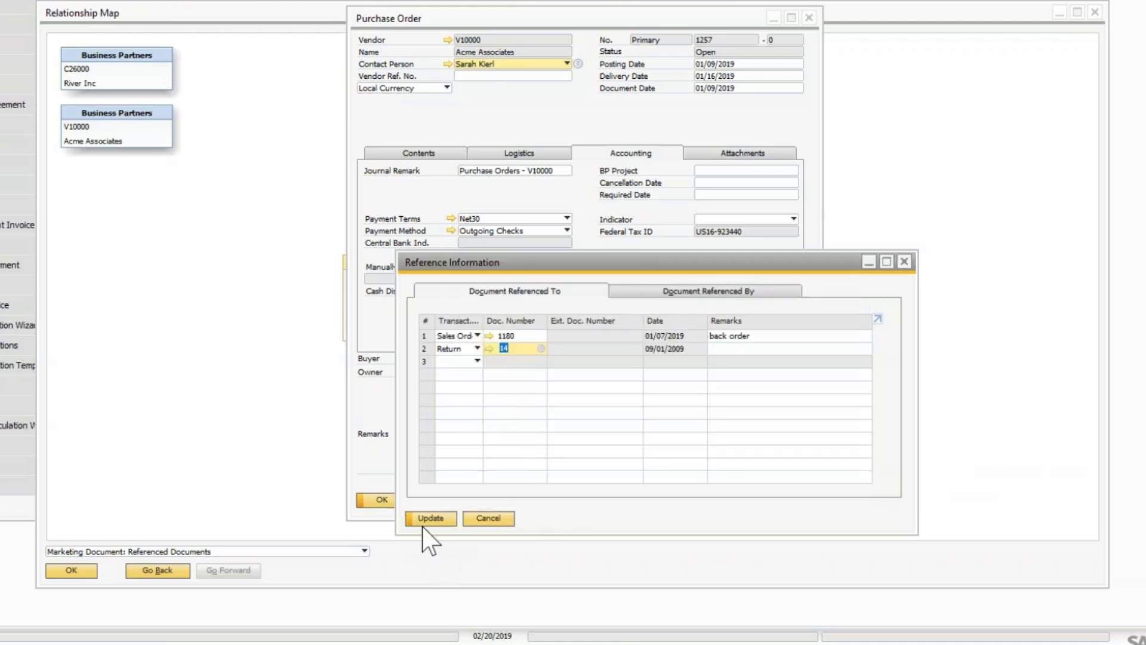
left_click(755, 350)
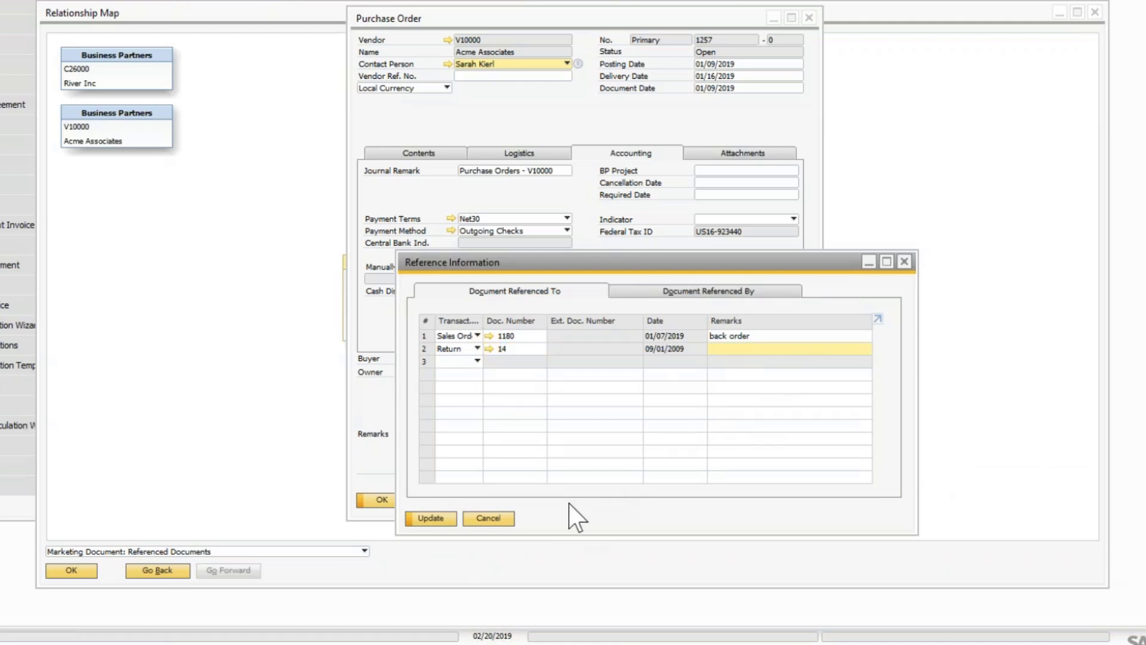
- Discard the added reference, close purchase order 1257, and check the Relationship Map's view list unchanged
left_click(490, 518)
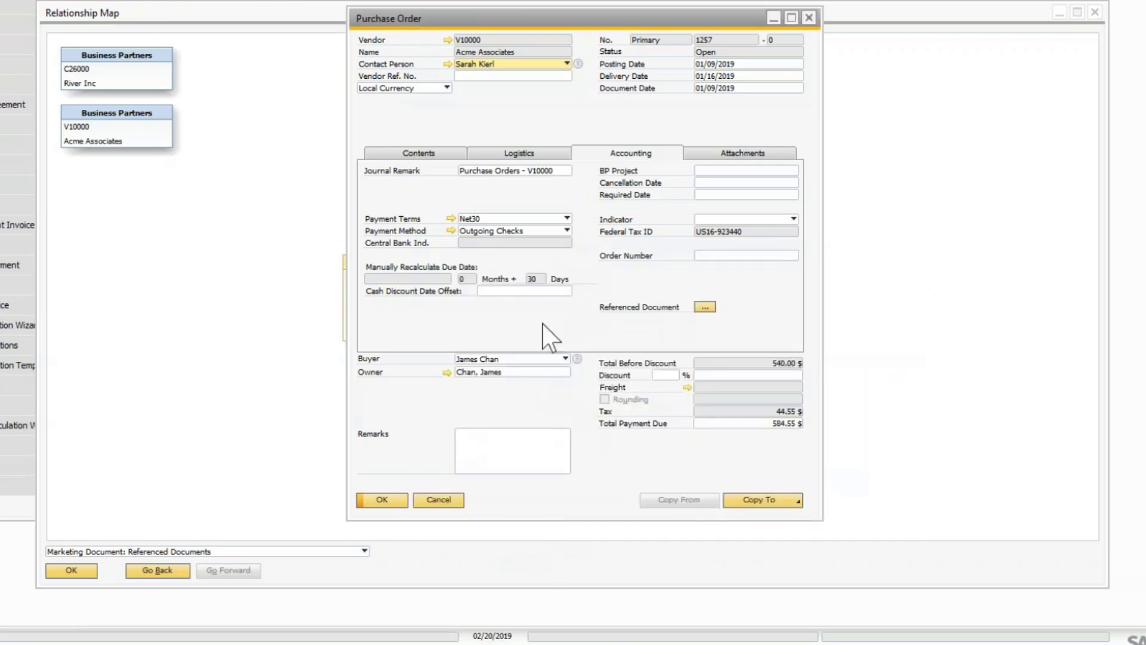
left_click(381, 501)
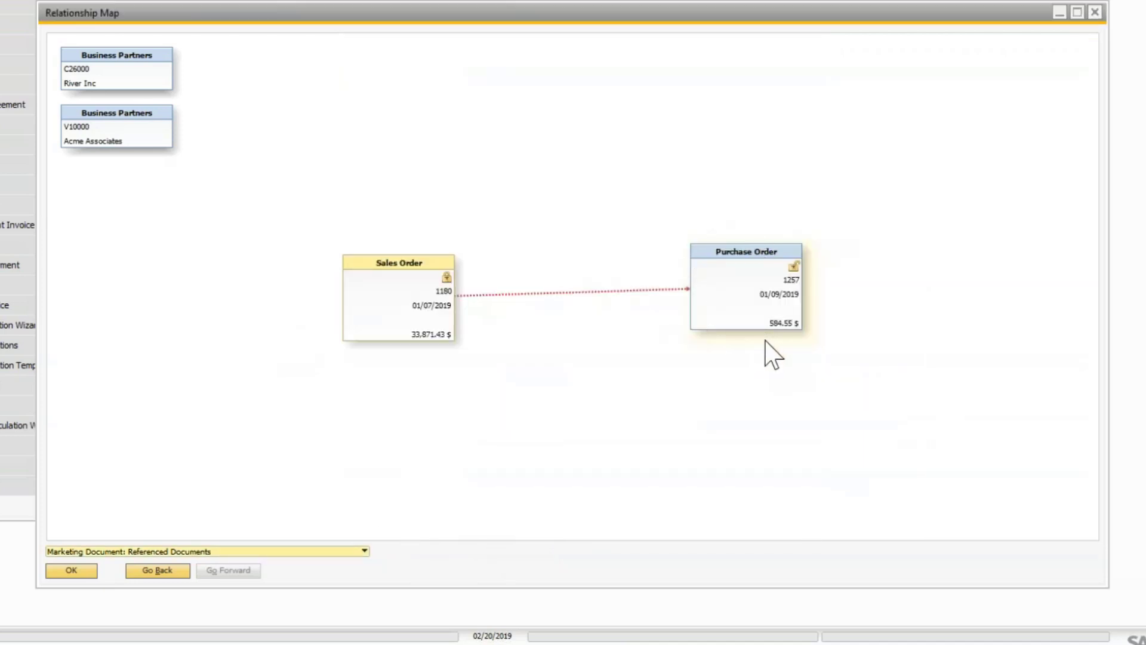
left_click(237, 551)
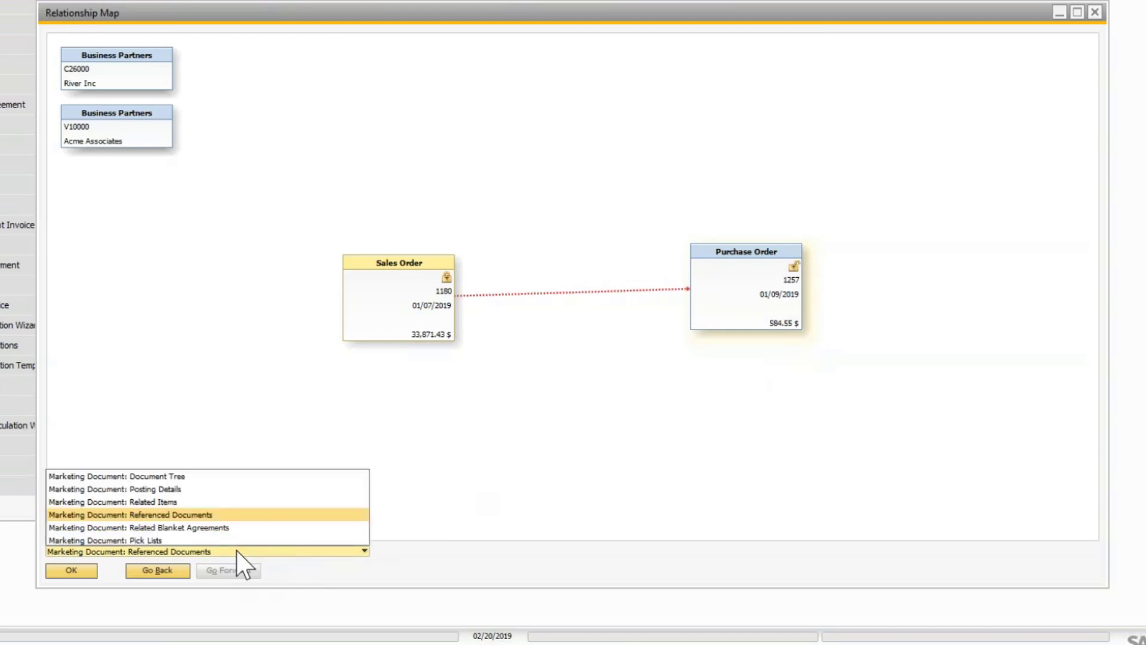
left_click(776, 392)
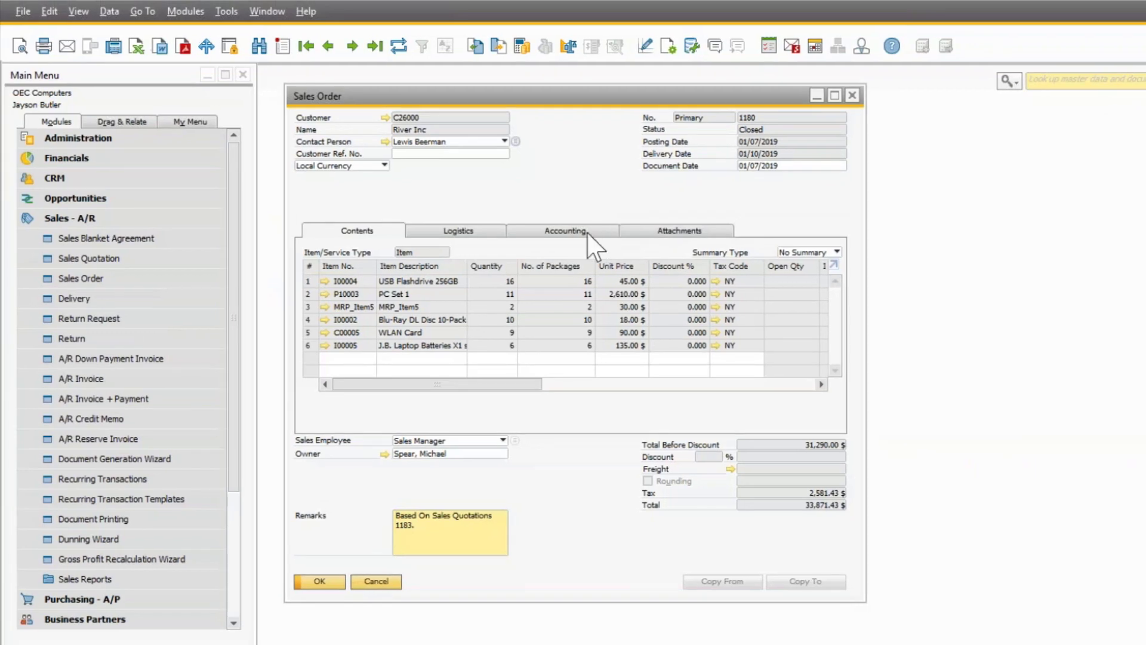
- From sales order 1180's Accounting details, confirm purchase order 1257 references it as a back order
left_click(583, 230)
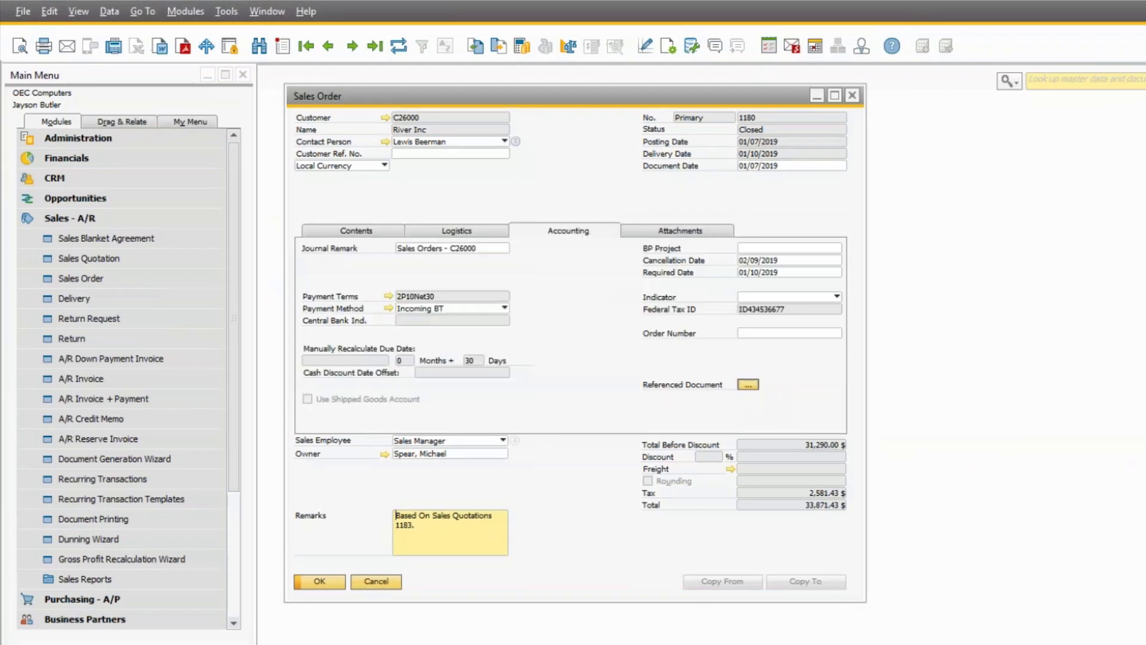
left_click(748, 384)
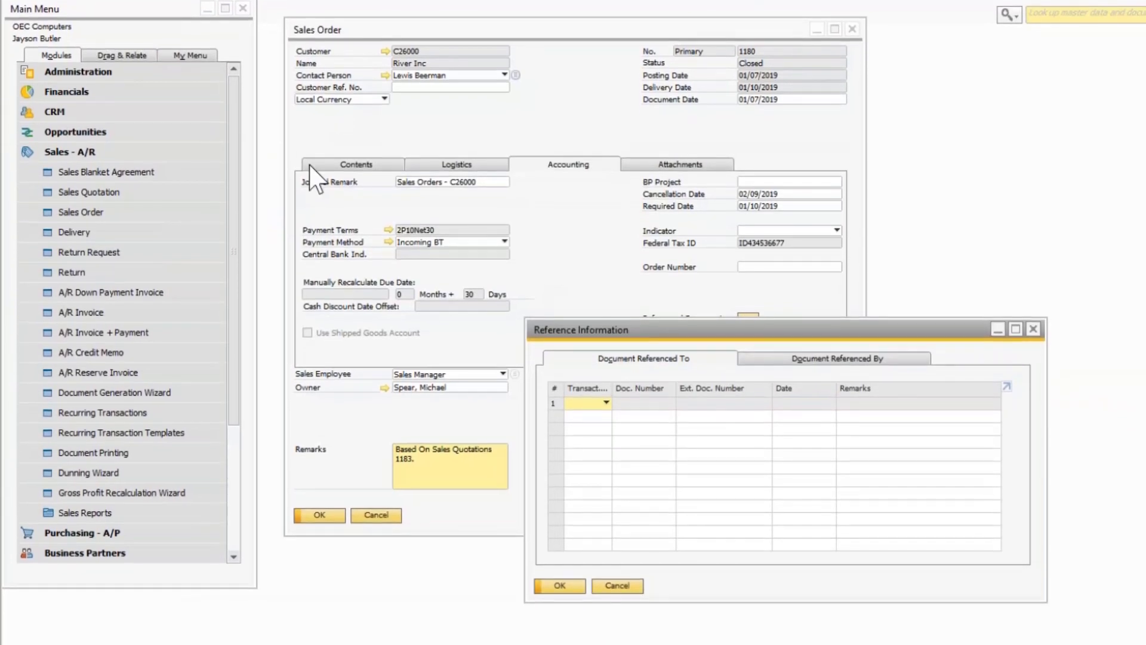
left_click(877, 360)
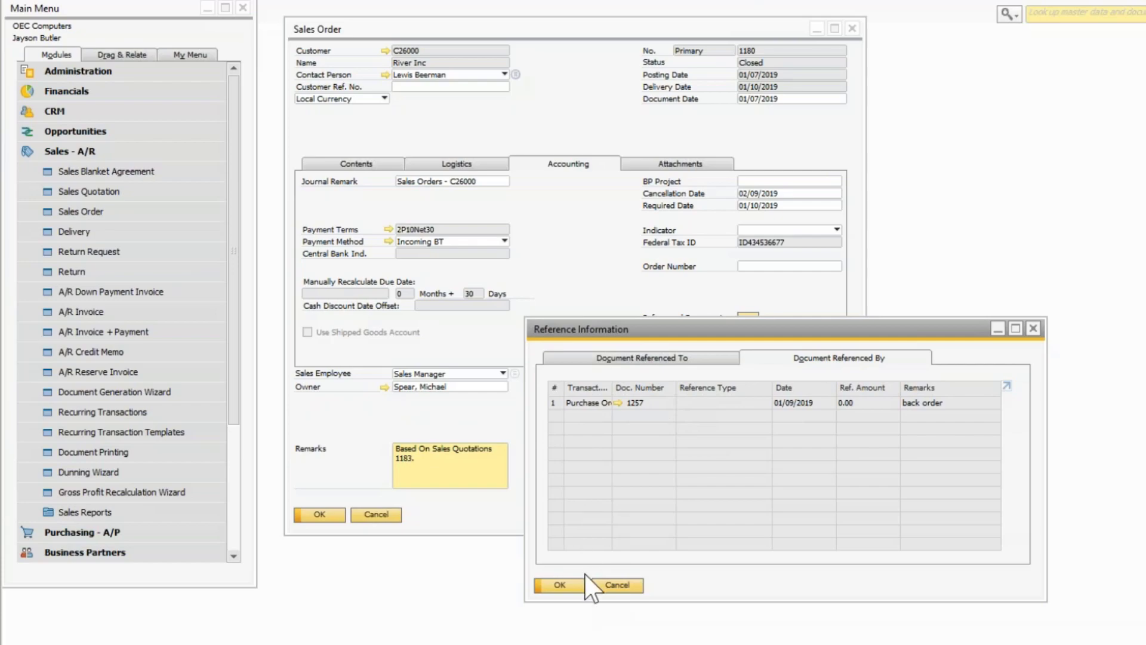
left_click(615, 588)
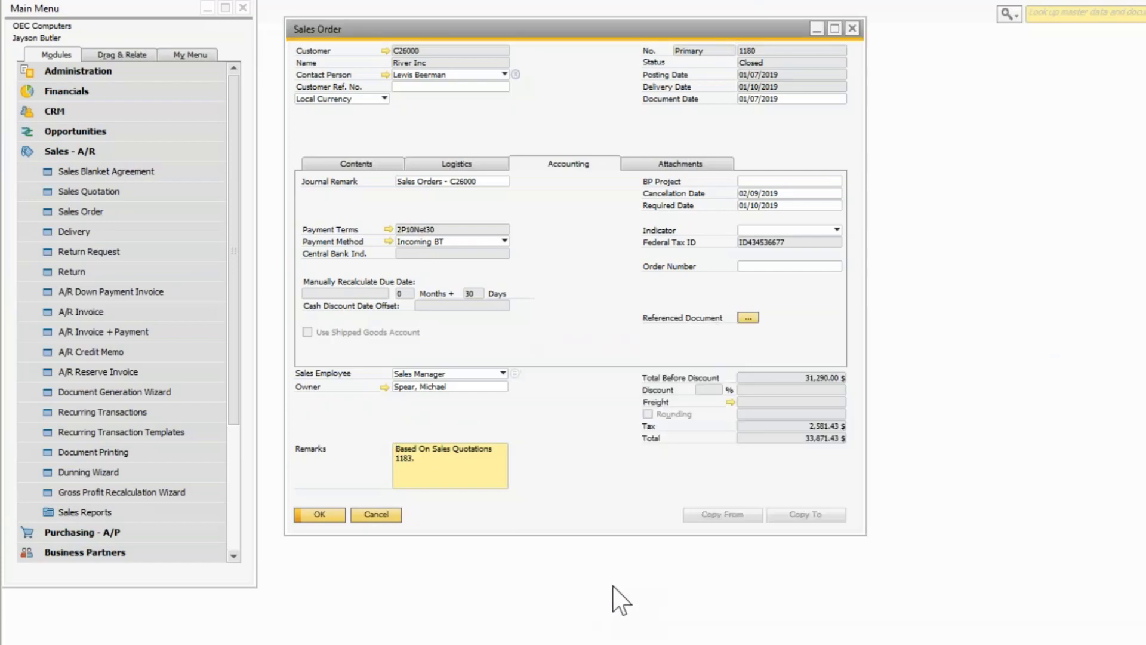